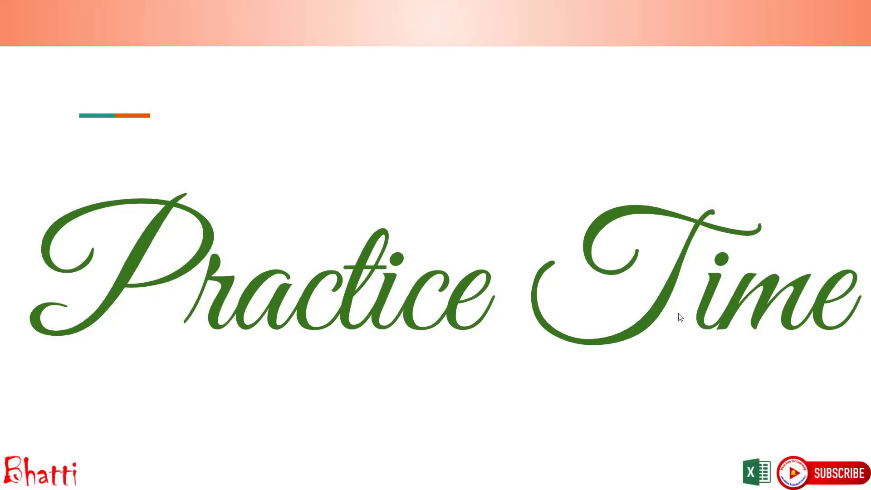
# Exit the slideshow to return to the Google Slides editor on the Practice Time slide.
pyautogui.press('Escape')
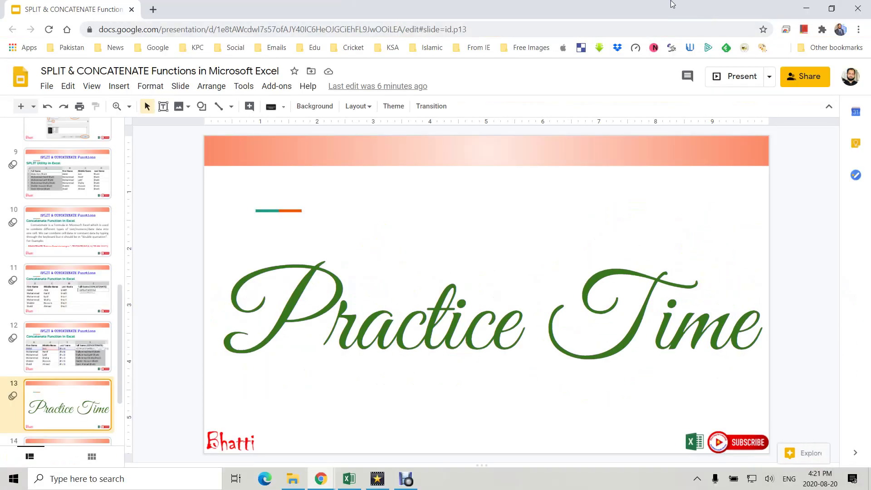
# Switch to the name-splitting workbook and select the full names in A2:A7.
pyautogui.click(348, 474)
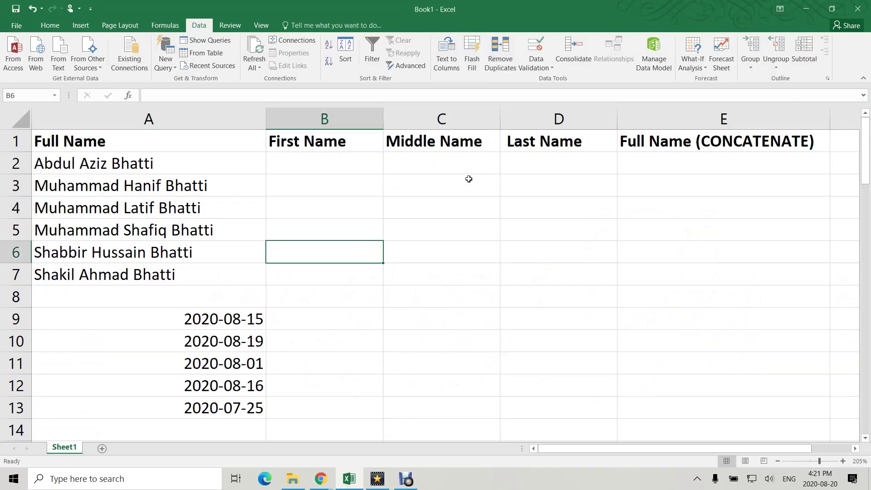
pyautogui.click(352, 169)
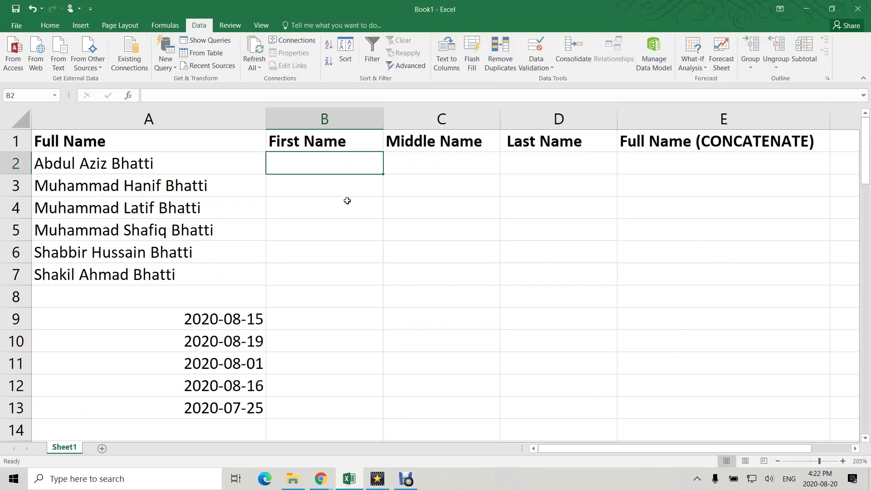
pyautogui.moveTo(135, 168); pyautogui.dragTo(137, 282)
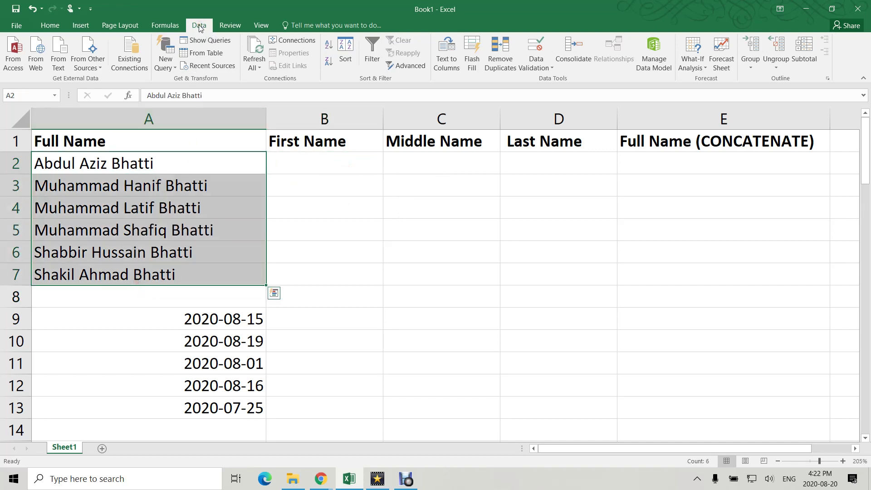
# Run Text to Columns as Delimited on Space, splitting the names across columns A to C.
pyautogui.click(448, 65)
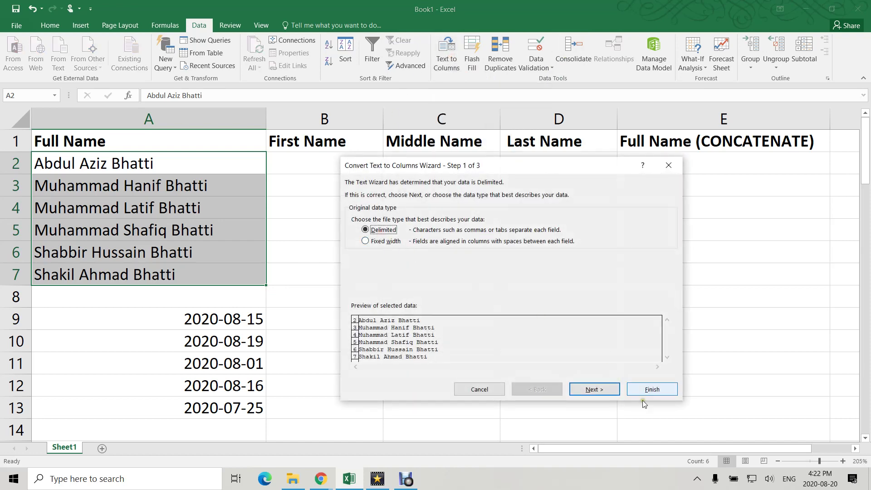
pyautogui.click(602, 391)
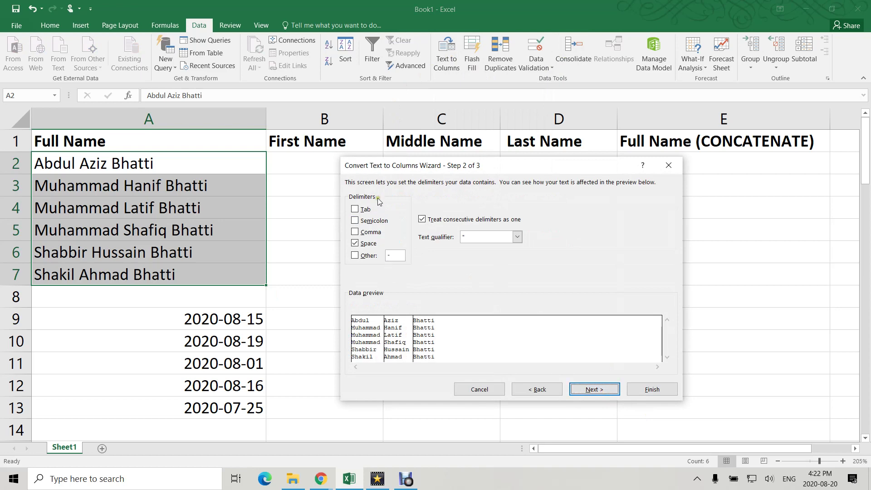
pyautogui.click(356, 244)
pyautogui.click(355, 209)
pyautogui.click(367, 211)
pyautogui.click(368, 232)
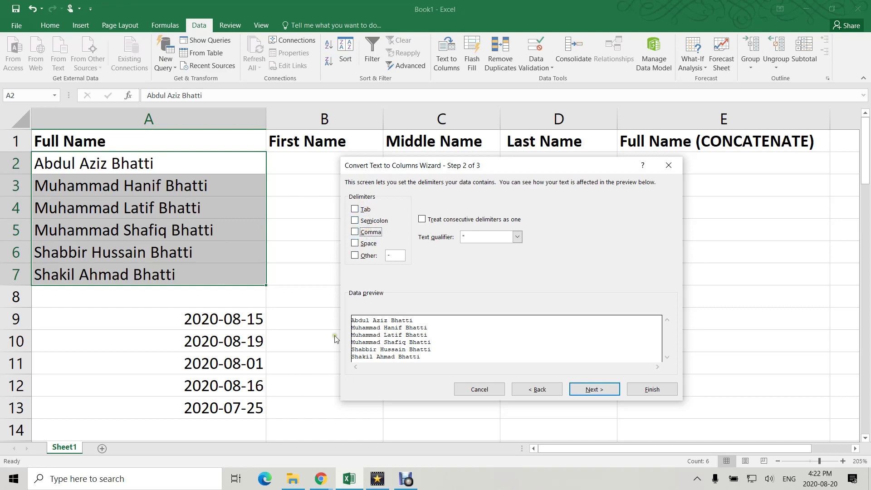
pyautogui.click(368, 245)
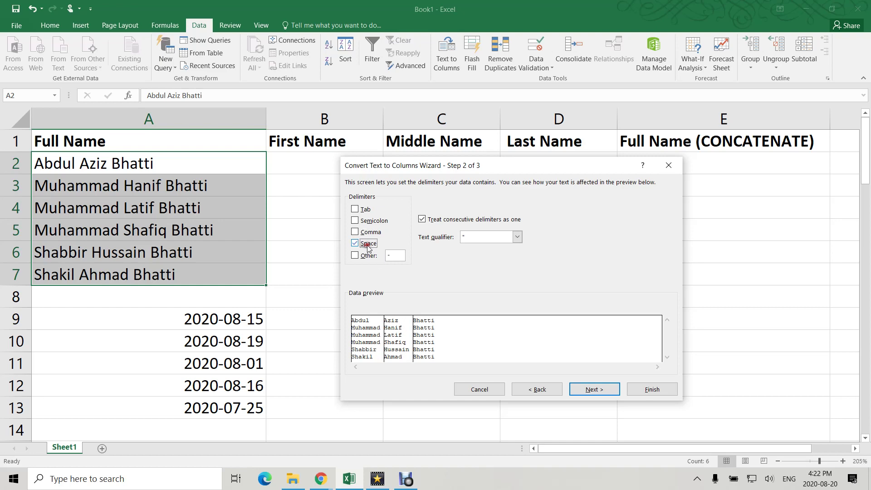
pyautogui.click(598, 391)
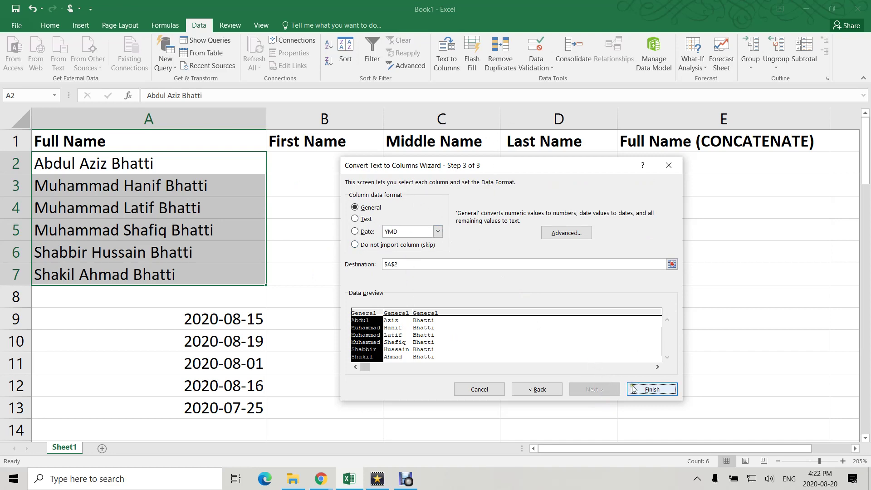
pyautogui.click(665, 392)
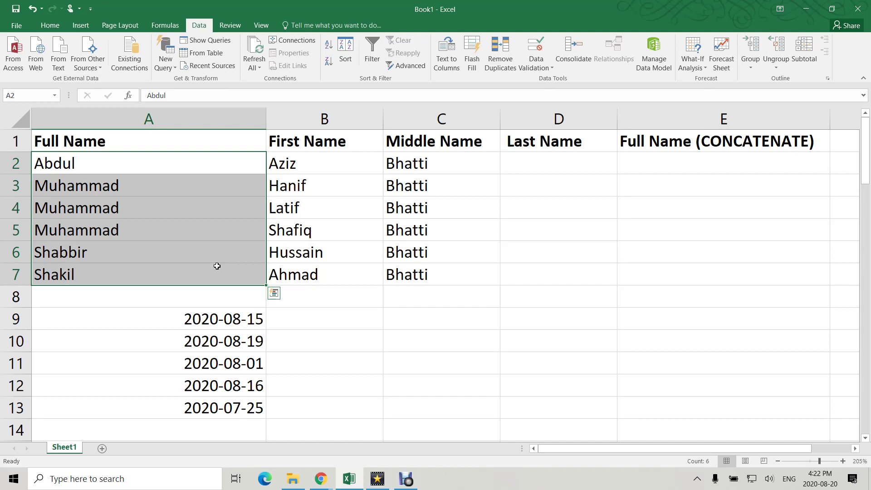
# Undo the split and rerun Text to Columns on spaces with destination $B$2.
pyautogui.hotkey('ctrl', 'z')
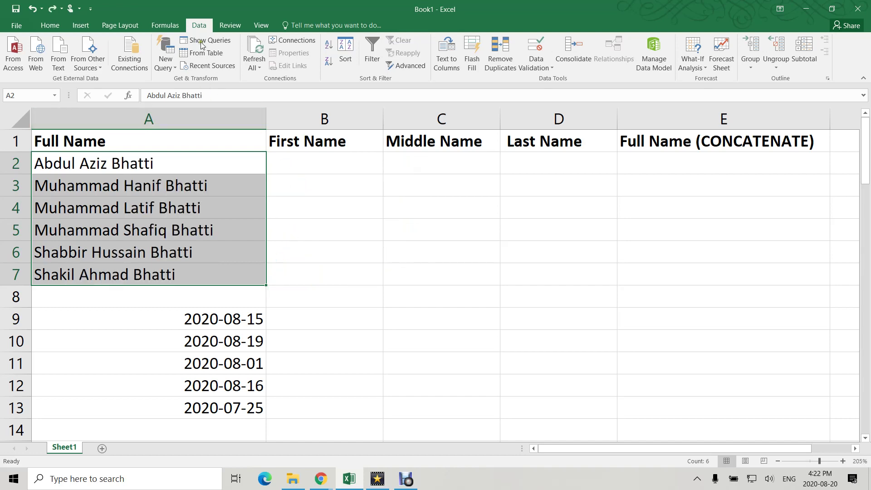
pyautogui.click(444, 60)
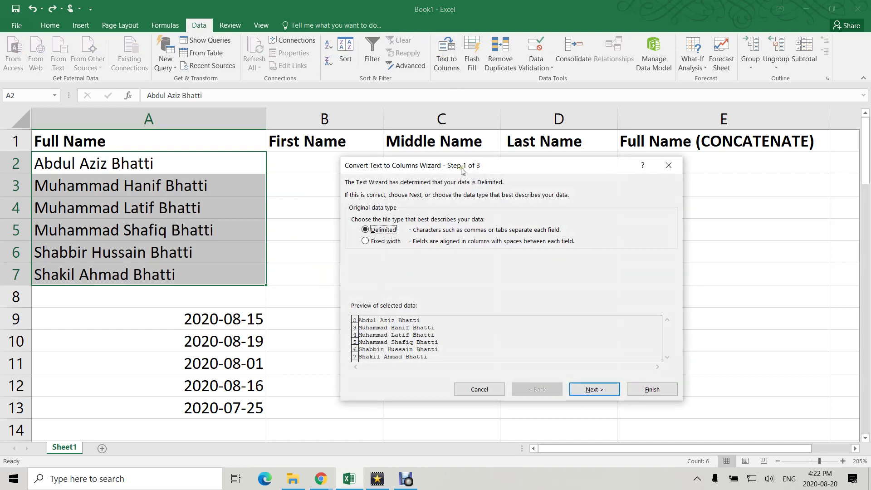
pyautogui.click(602, 391)
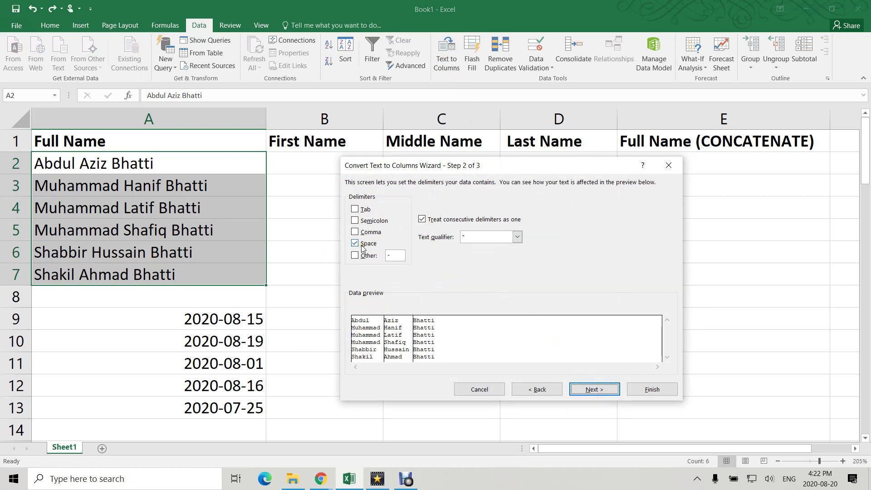
pyautogui.click(596, 391)
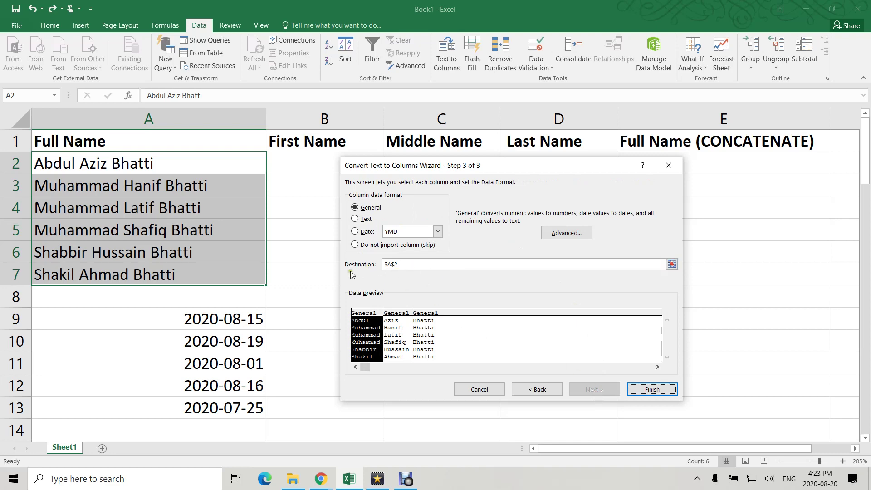
pyautogui.click(672, 264)
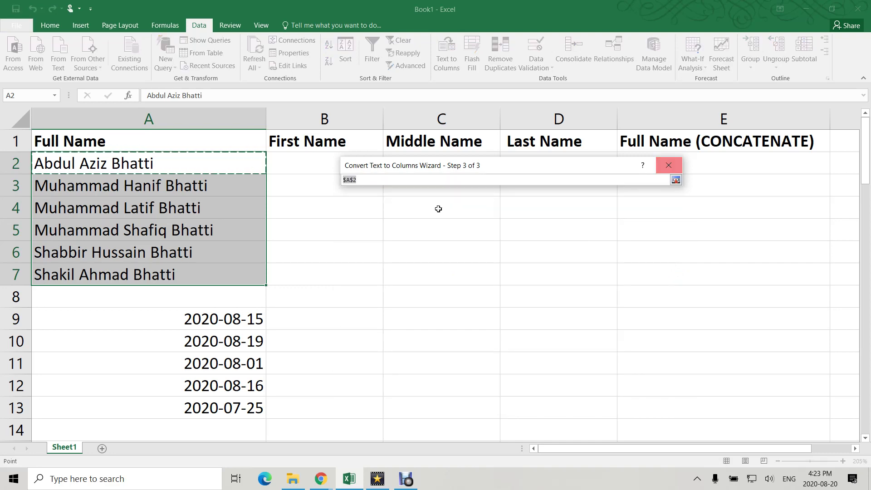
pyautogui.click(317, 168)
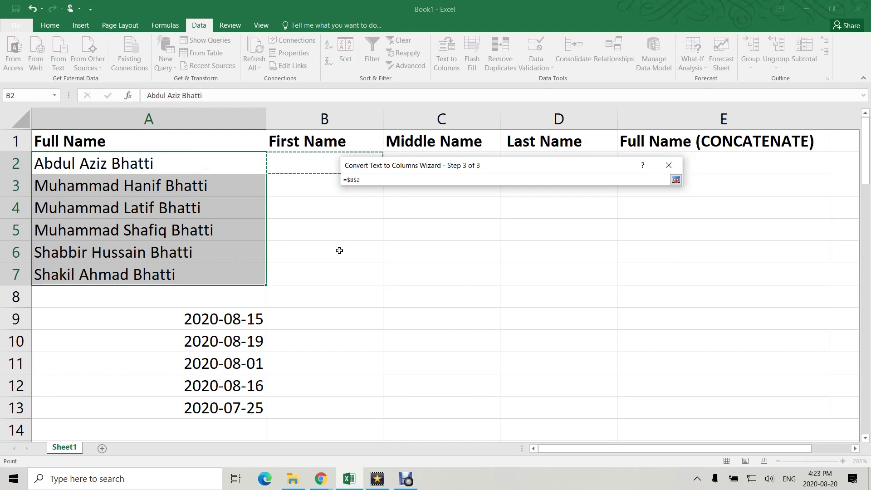
pyautogui.click(676, 180)
pyautogui.click(666, 390)
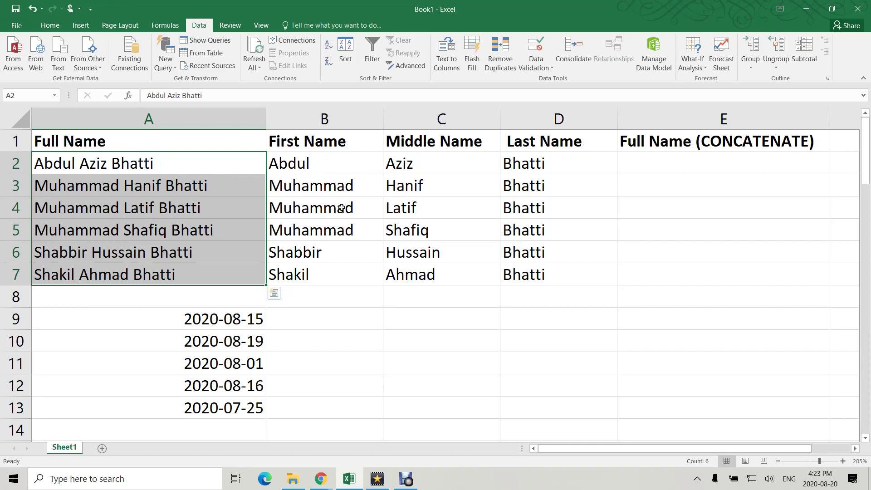
pyautogui.moveTo(240, 324); pyautogui.dragTo(229, 407)
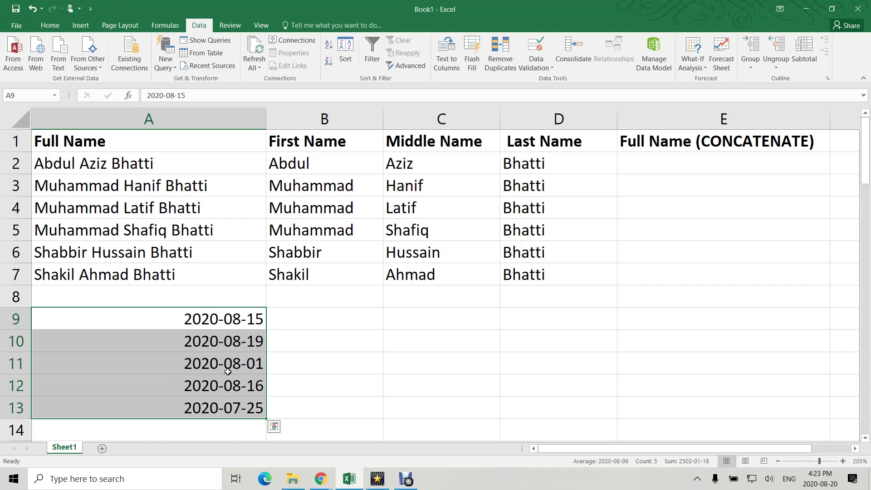
# Split the dates with Text to Columns using a '-' delimiter and destination $B$9.
pyautogui.click(447, 61)
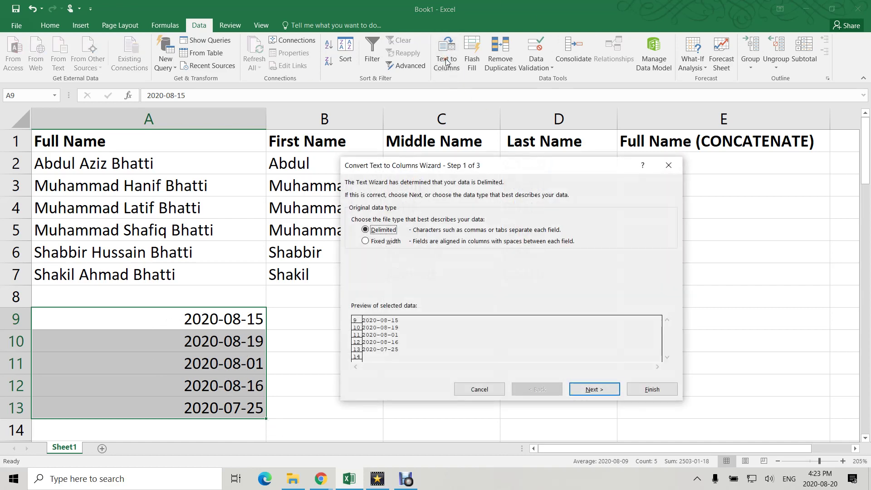
pyautogui.click(594, 390)
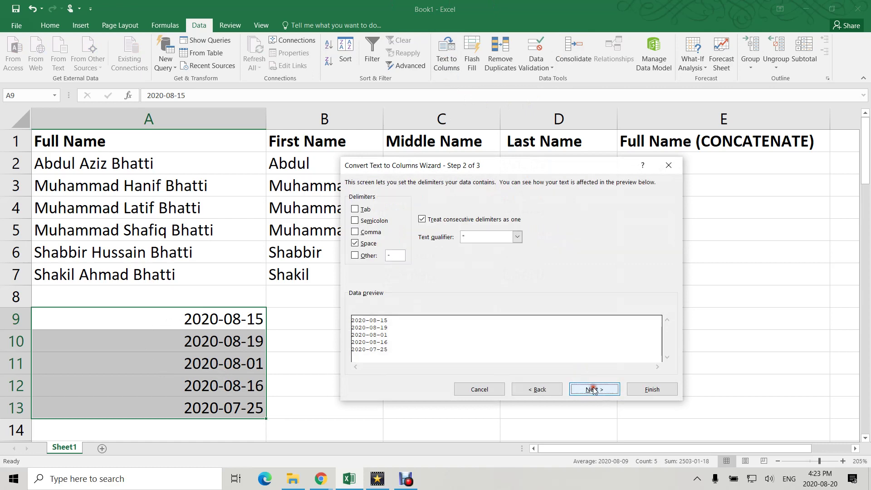
pyautogui.click(365, 246)
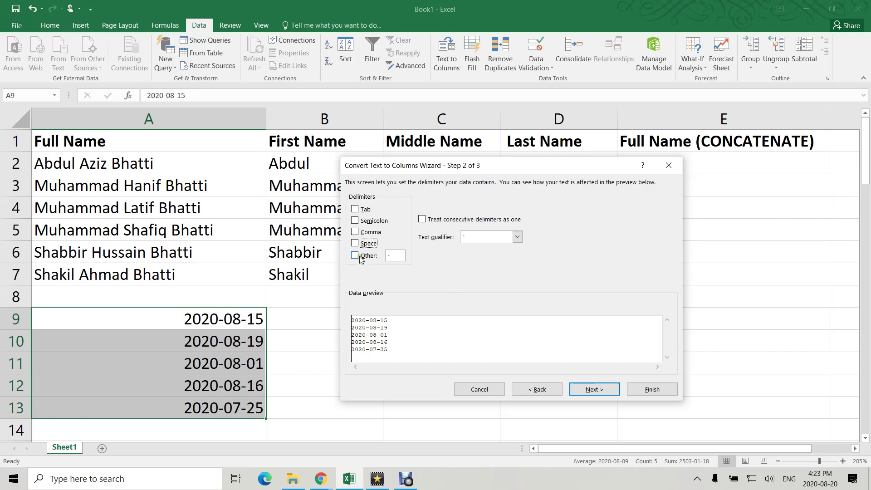
pyautogui.click(354, 255)
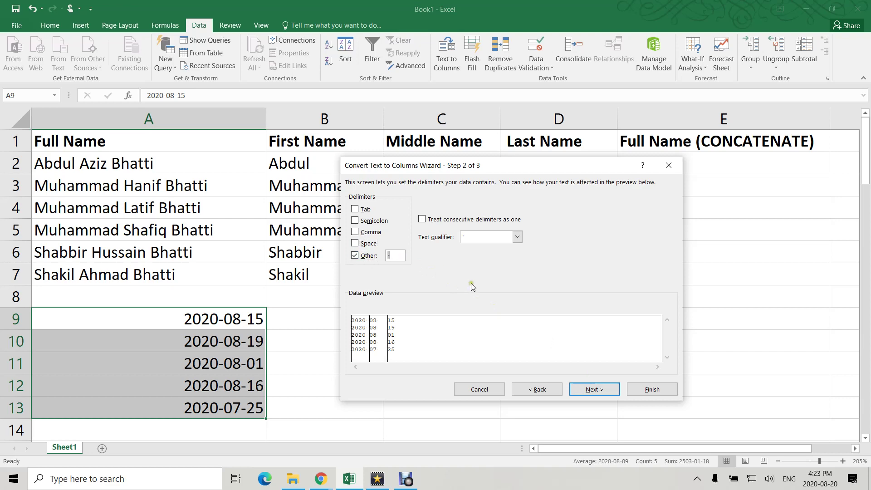
pyautogui.click(593, 390)
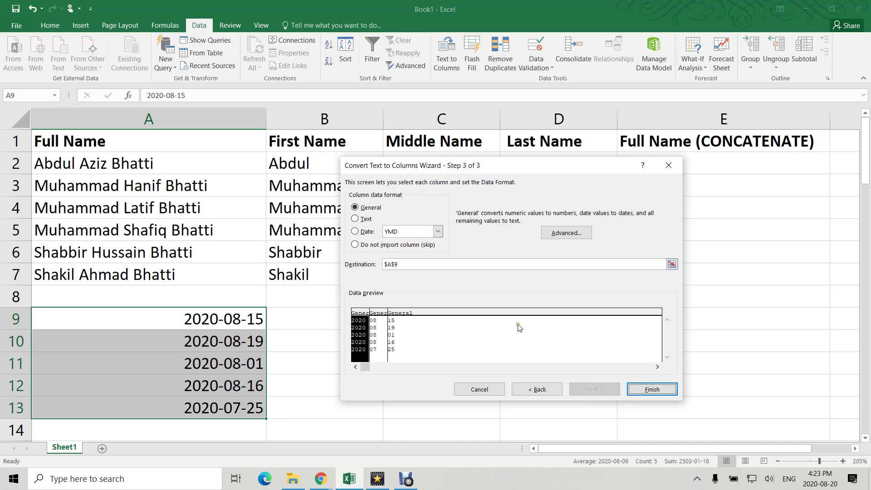
pyautogui.click(672, 264)
pyautogui.click(312, 322)
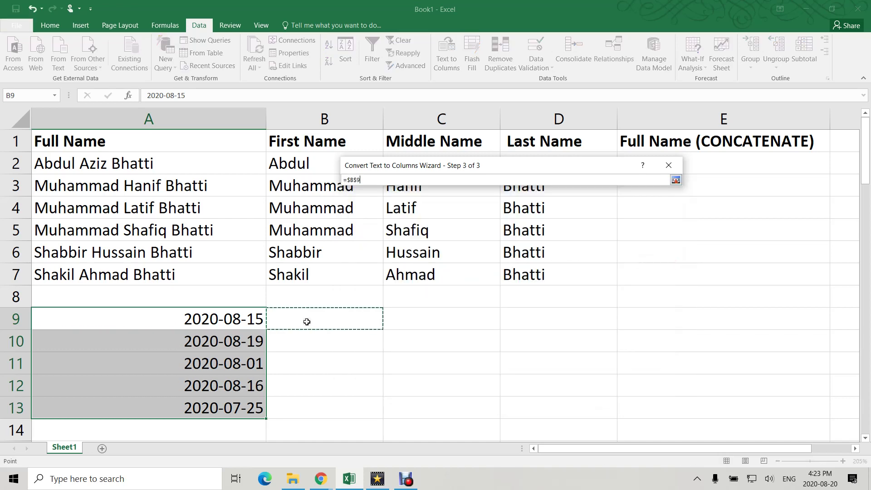
pyautogui.click(677, 180)
pyautogui.click(652, 389)
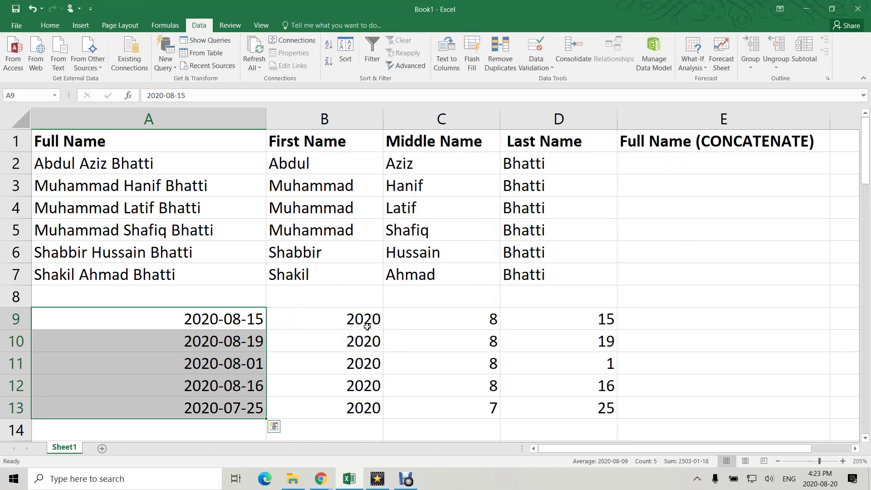
# Check the split year, month and day values in B9, C9 and D9.
pyautogui.click(367, 322)
pyautogui.click(454, 320)
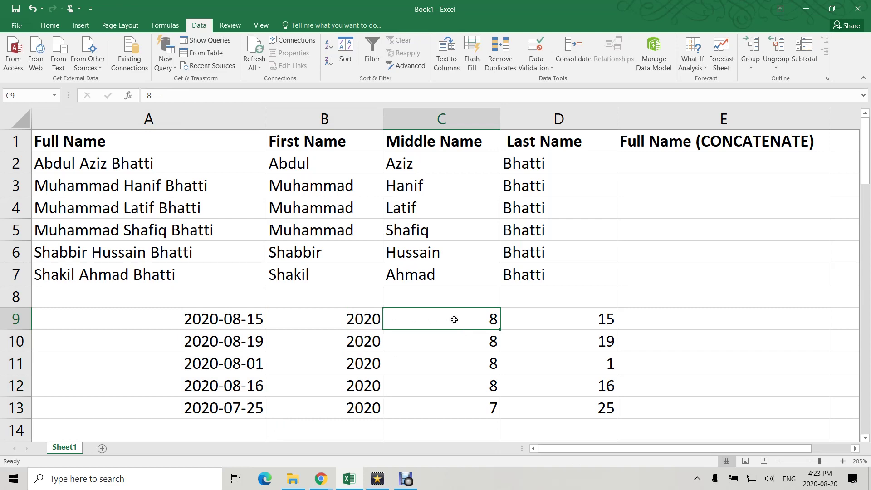
pyautogui.click(567, 320)
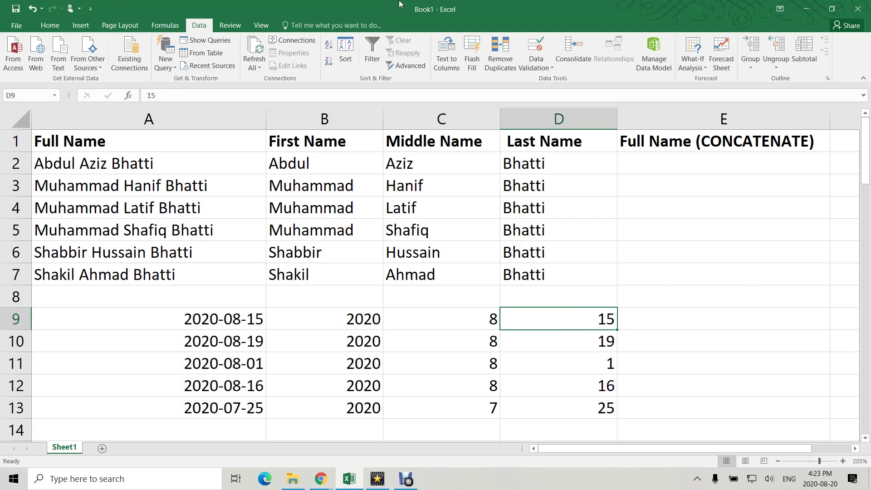
# Undo the date split and restart Text to Columns in Fixed width mode.
pyautogui.click(32, 8)
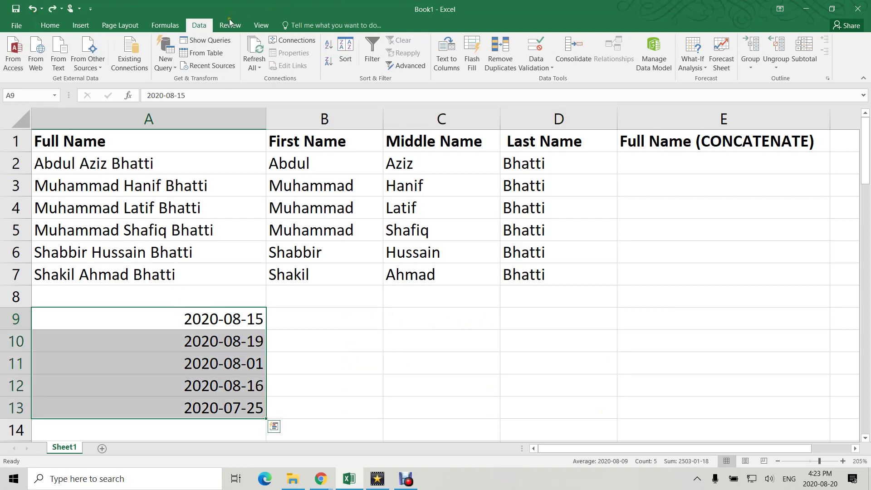
pyautogui.click(447, 57)
pyautogui.click(607, 389)
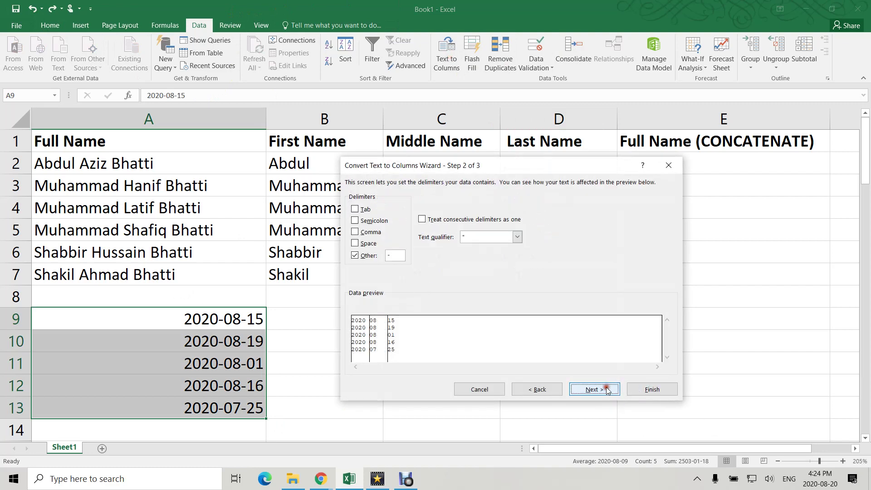
pyautogui.click(536, 390)
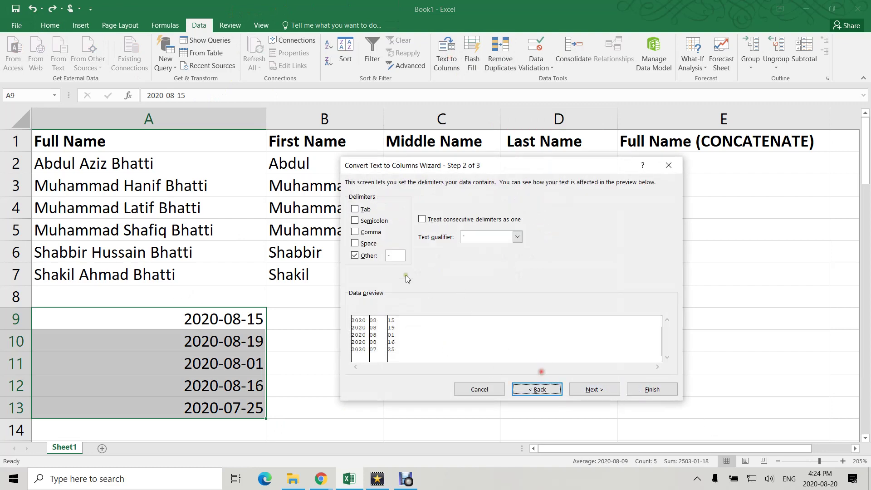
pyautogui.click(546, 393)
pyautogui.click(374, 241)
pyautogui.click(594, 390)
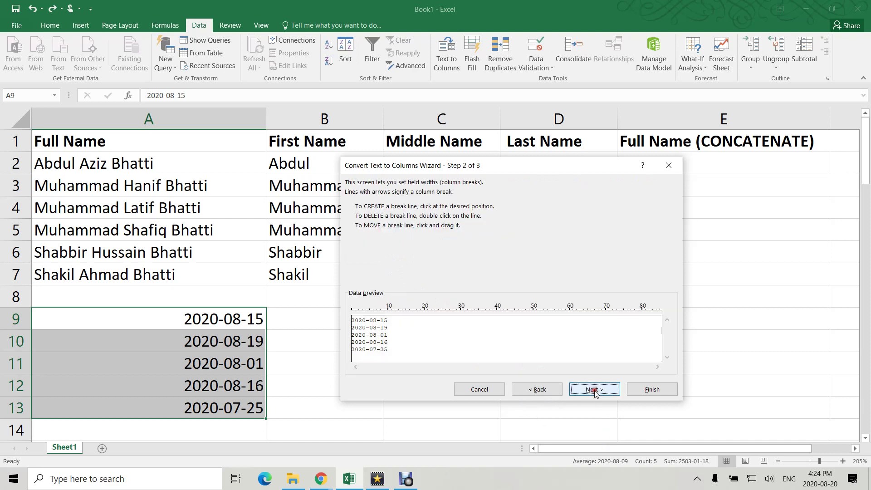
# Add column breaks after the year and month, output to $B$9, and finish.
pyautogui.click(365, 311)
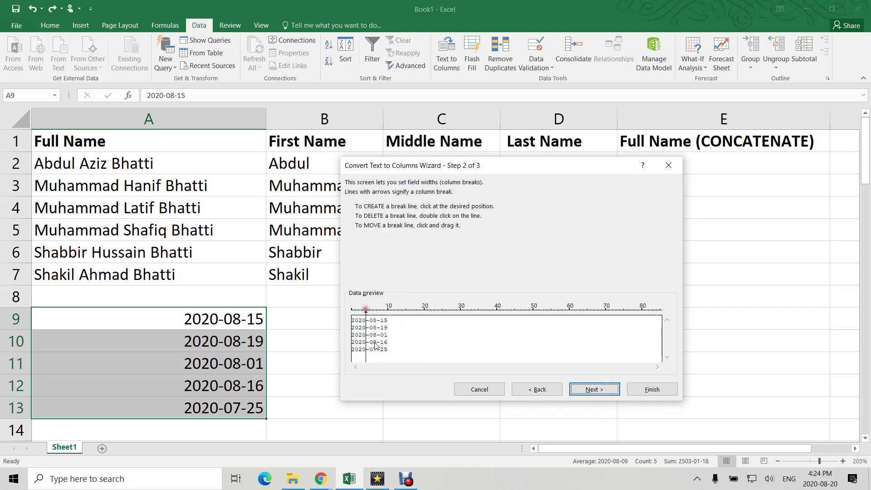
pyautogui.click(377, 310)
pyautogui.click(598, 390)
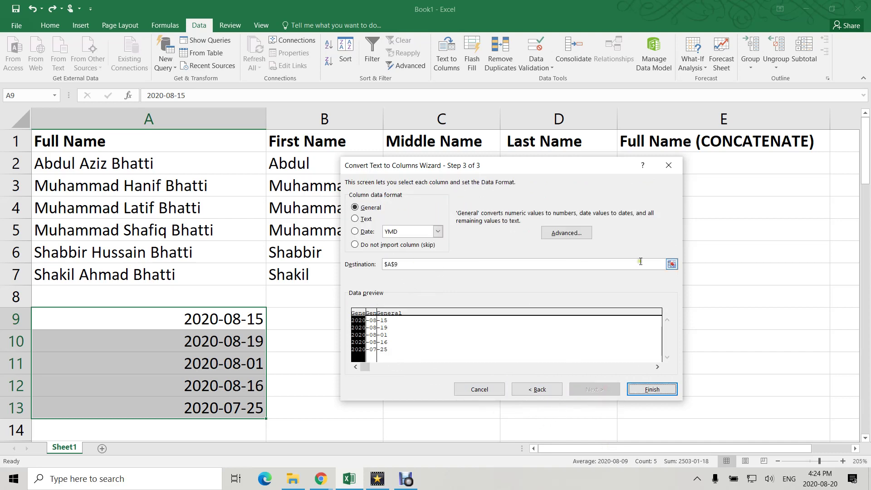
pyautogui.click(671, 264)
pyautogui.click(323, 317)
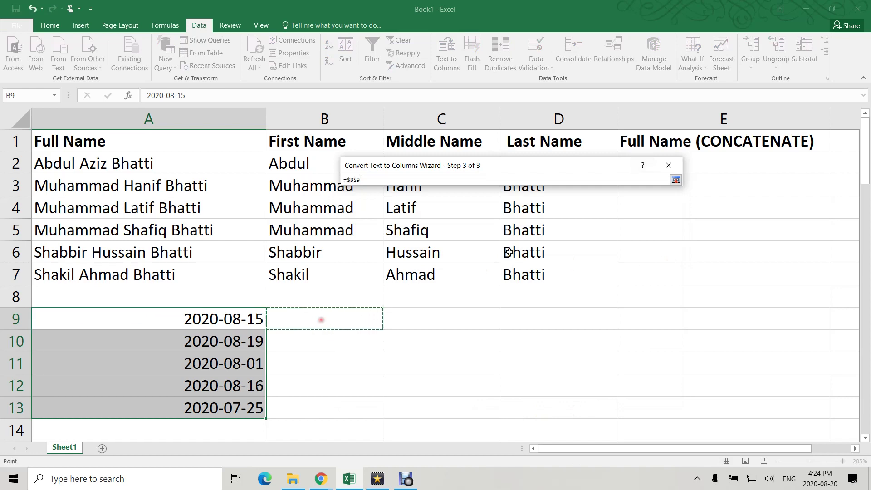
pyautogui.click(675, 182)
pyautogui.click(653, 390)
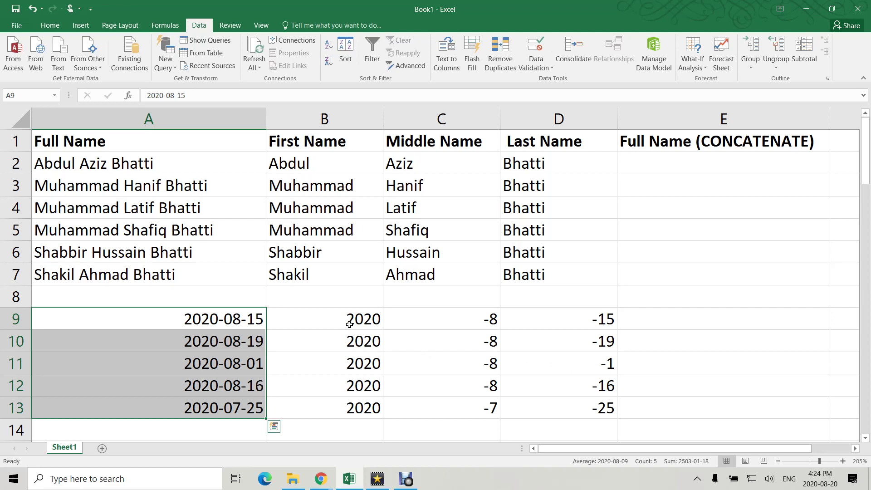
# Inspect the split values in B9:D13 against the original date in A9.
pyautogui.moveTo(352, 325); pyautogui.dragTo(354, 404)
pyautogui.moveTo(452, 319); pyautogui.dragTo(451, 399)
pyautogui.moveTo(592, 325); pyautogui.dragTo(591, 404)
pyautogui.moveTo(469, 323); pyautogui.dragTo(486, 321)
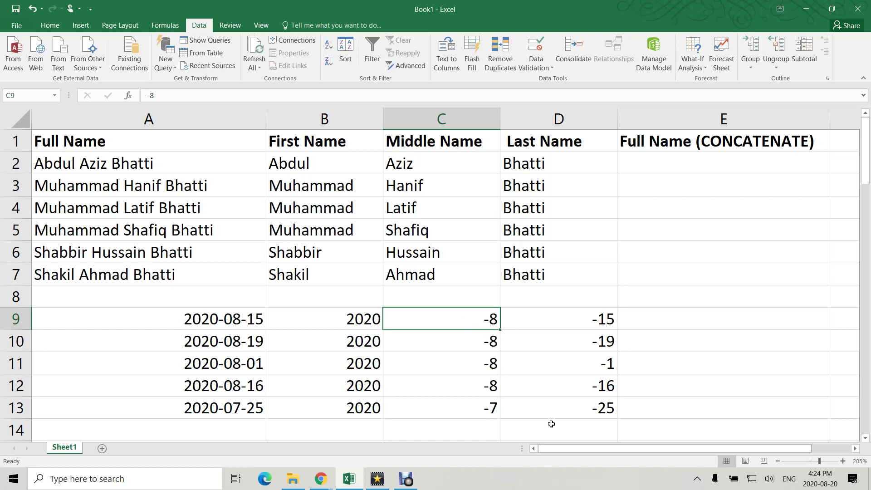
pyautogui.click(233, 321)
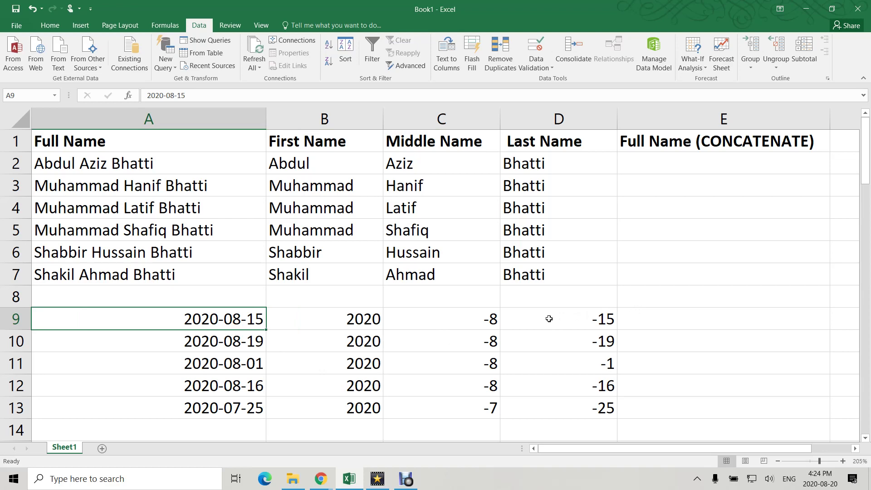
pyautogui.click(686, 159)
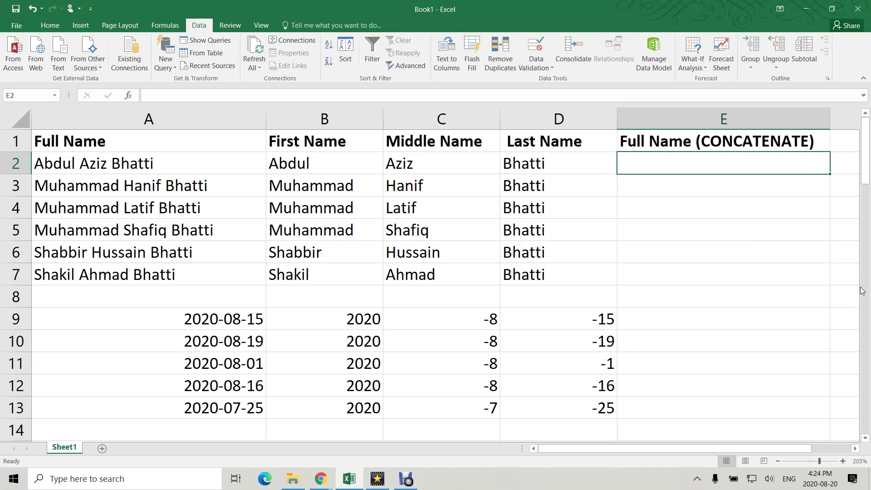
# Enter =CONCATENATE(B2,C2,D2) in E2.
pyautogui.write('=')
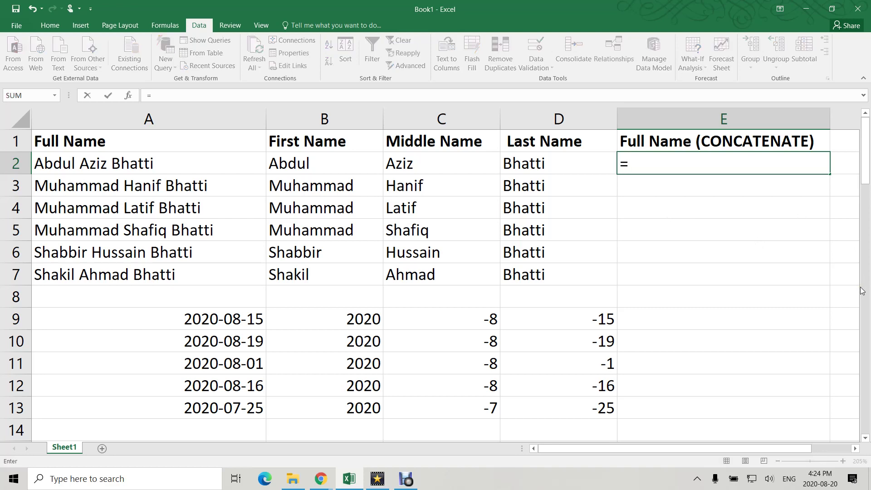
pyautogui.write('con')
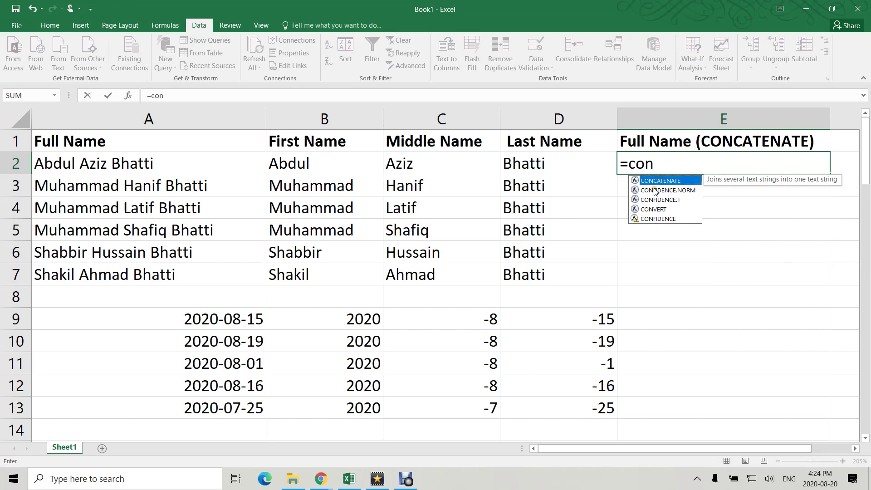
pyautogui.doubleClick(653, 181)
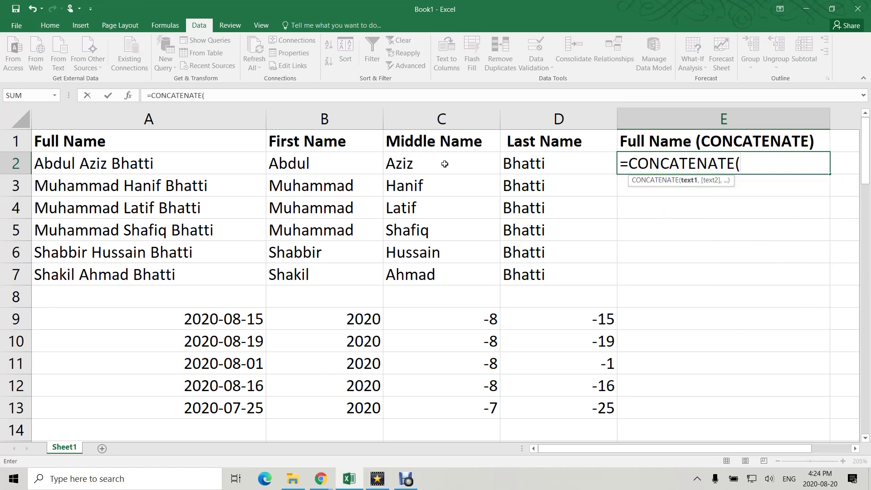
pyautogui.click(339, 162)
pyautogui.write(',')
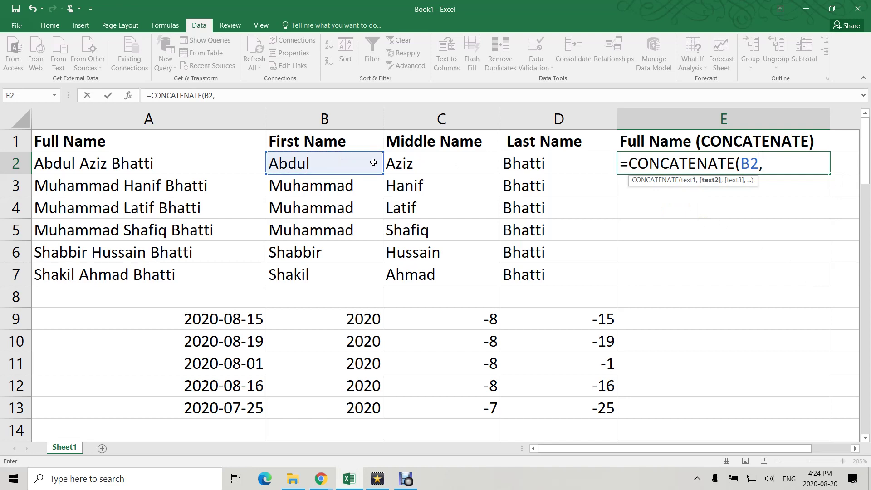
pyautogui.click(403, 164)
pyautogui.write(',')
pyautogui.click(554, 169)
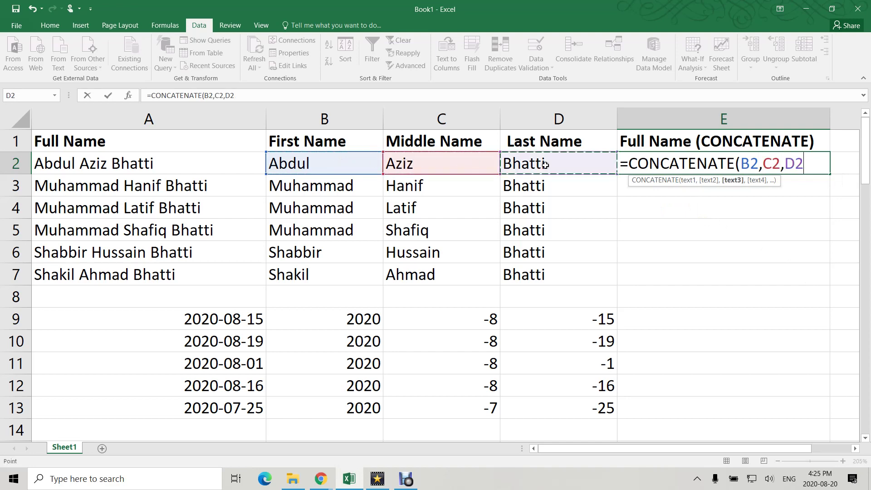
pyautogui.press('Return')
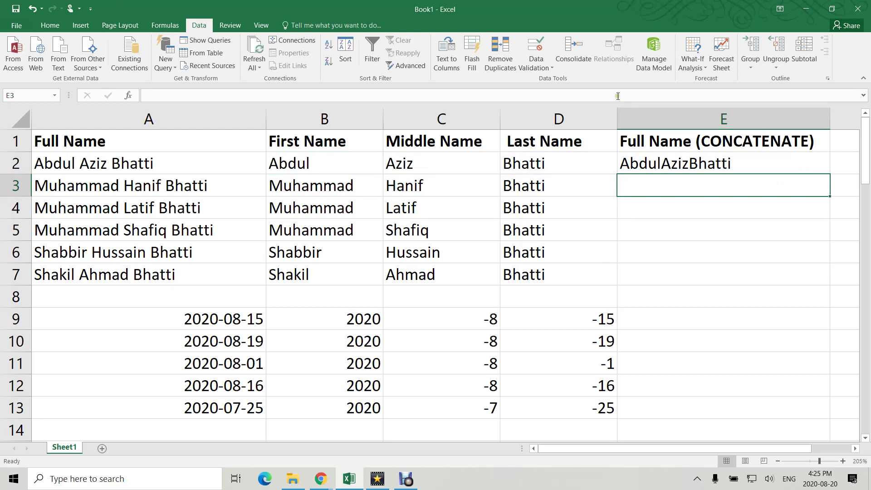
# Add " " separators between the names in the E2 CONCATENATE formula.
pyautogui.doubleClick(649, 164)
pyautogui.click(758, 163)
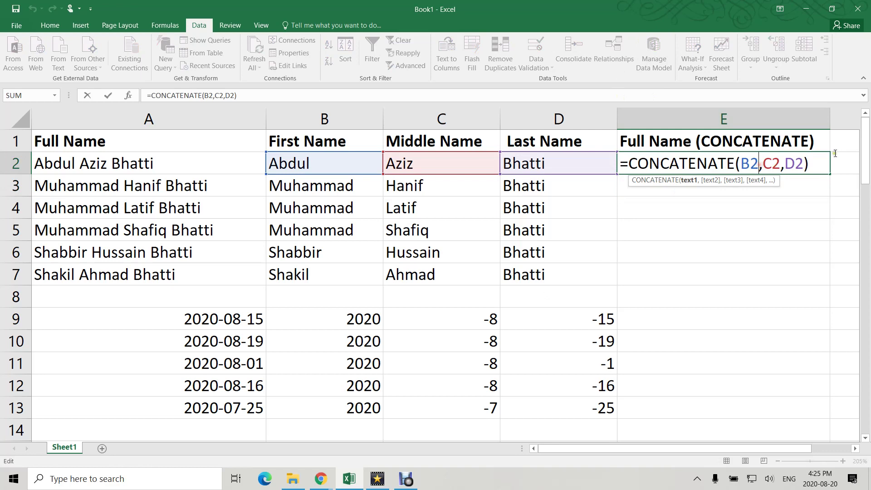
pyautogui.write(',""')
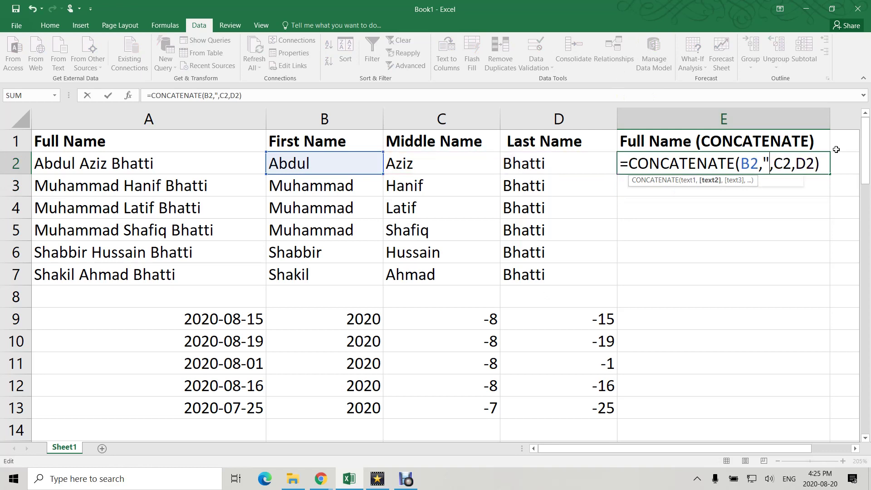
pyautogui.press('Right')
pyautogui.press('Right')
pyautogui.press('Right')
pyautogui.press('Right')
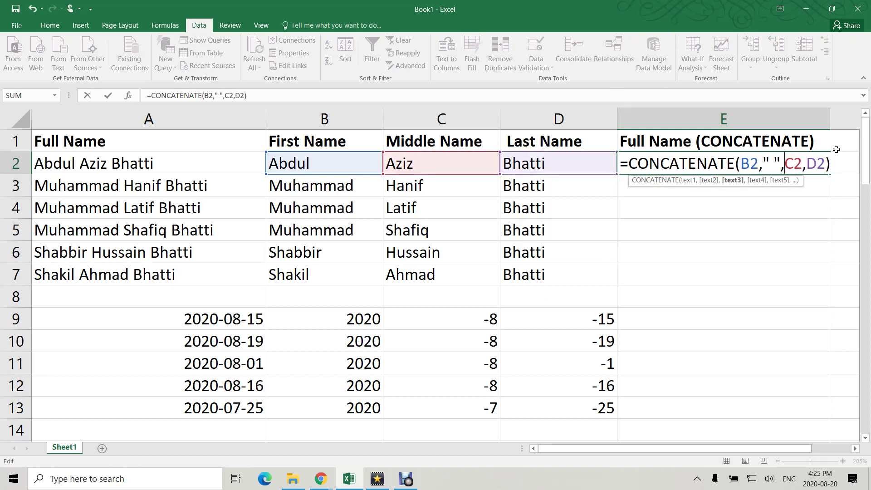
pyautogui.write(',')
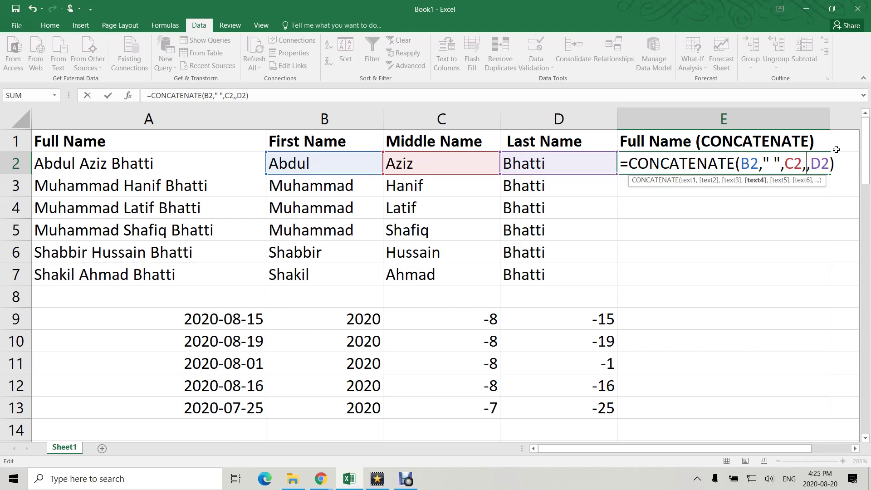
pyautogui.write('" "')
pyautogui.press('Left')
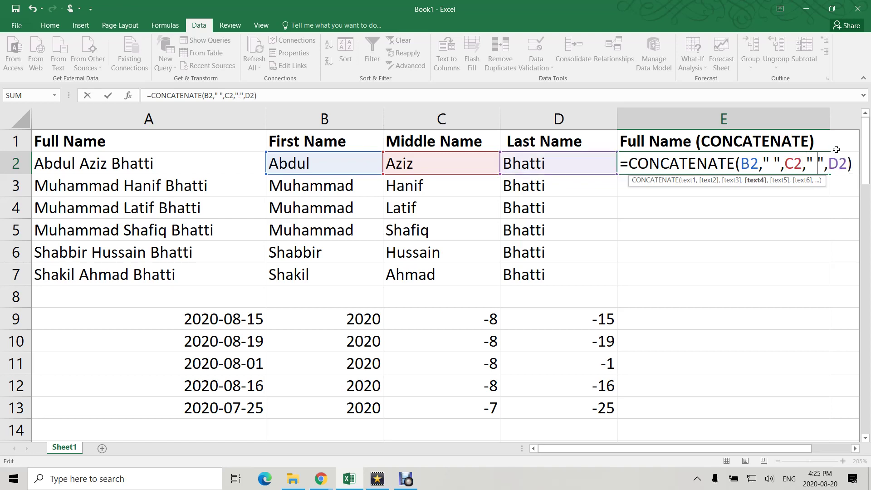
pyautogui.press('Return')
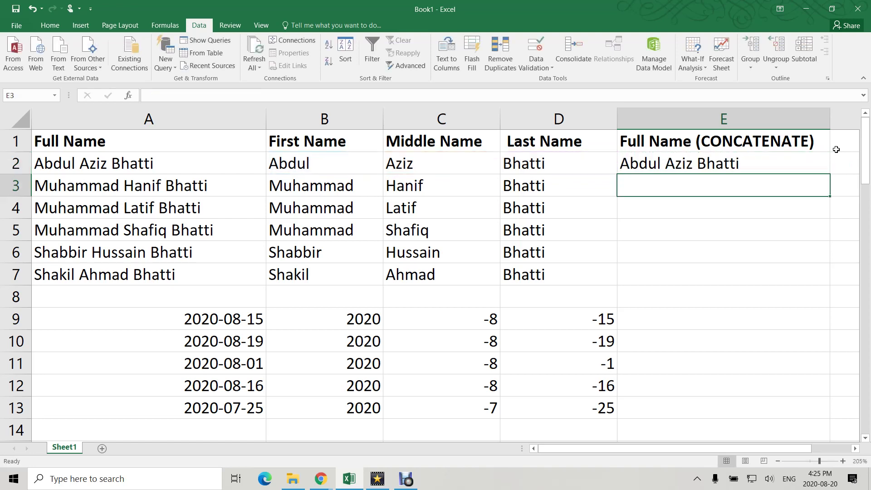
# Fill the E2 name formula down to E7 and check the copy in E7.
pyautogui.click(639, 169)
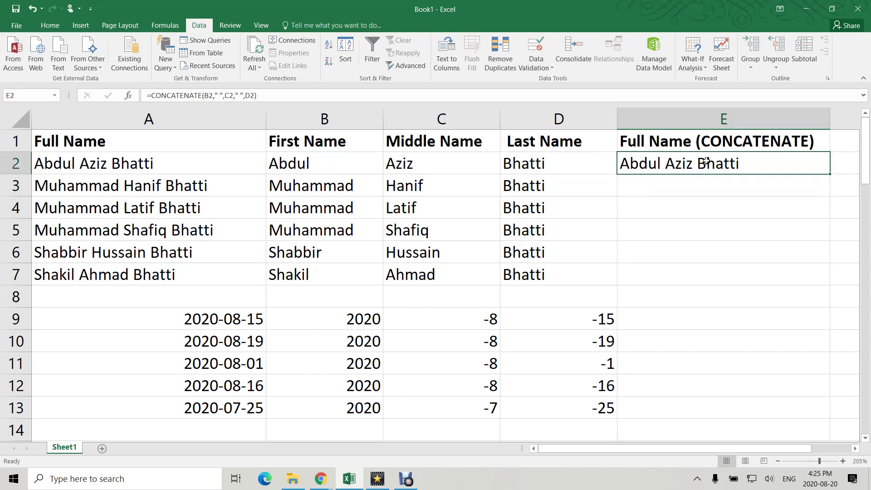
pyautogui.moveTo(829, 175); pyautogui.dragTo(821, 278)
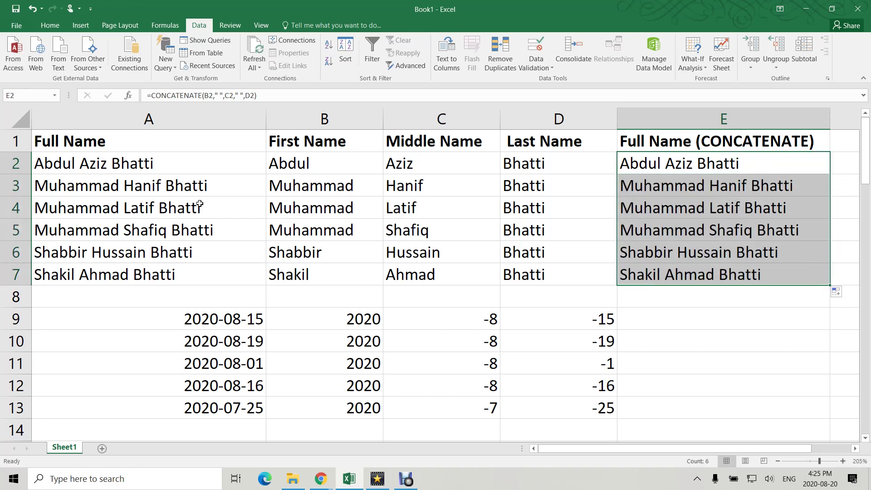
pyautogui.click(769, 271)
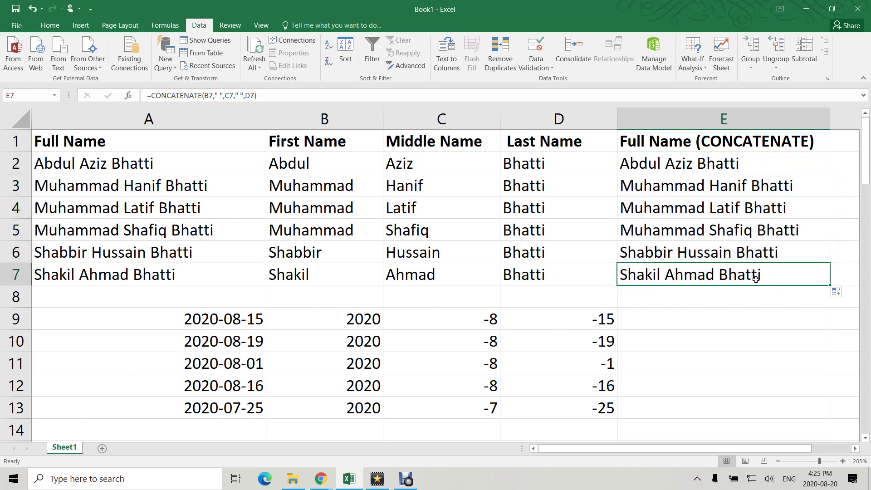
pyautogui.click(720, 167)
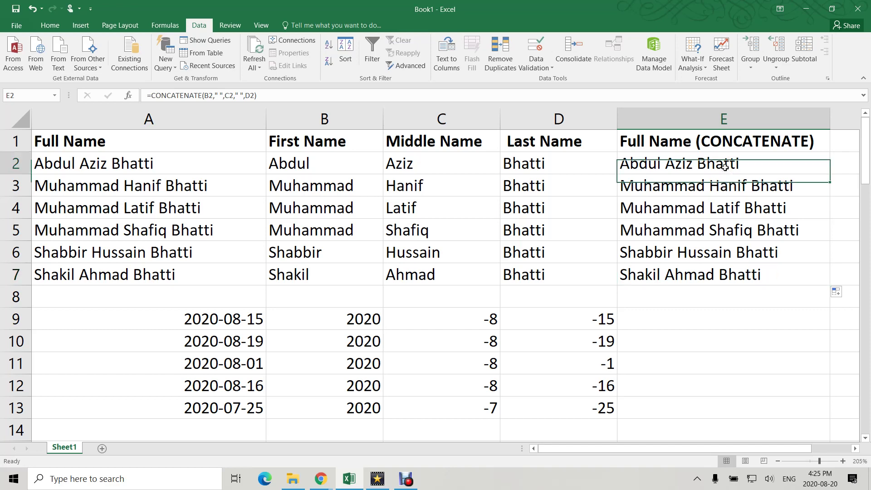
# Remove the spaces from both separators in the E2 formula.
pyautogui.doubleClick(764, 167)
pyautogui.press('Delete')
pyautogui.write(',')
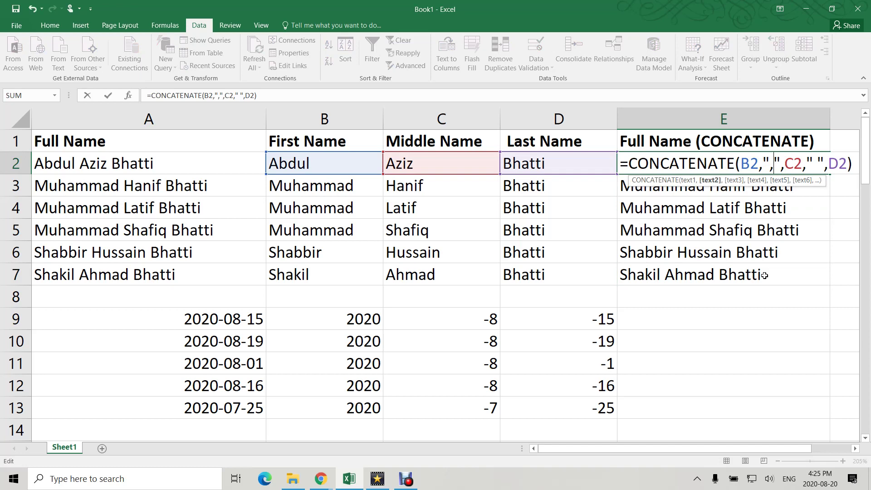
pyautogui.click(820, 163)
pyautogui.press('BackSpace')
pyautogui.write(',')
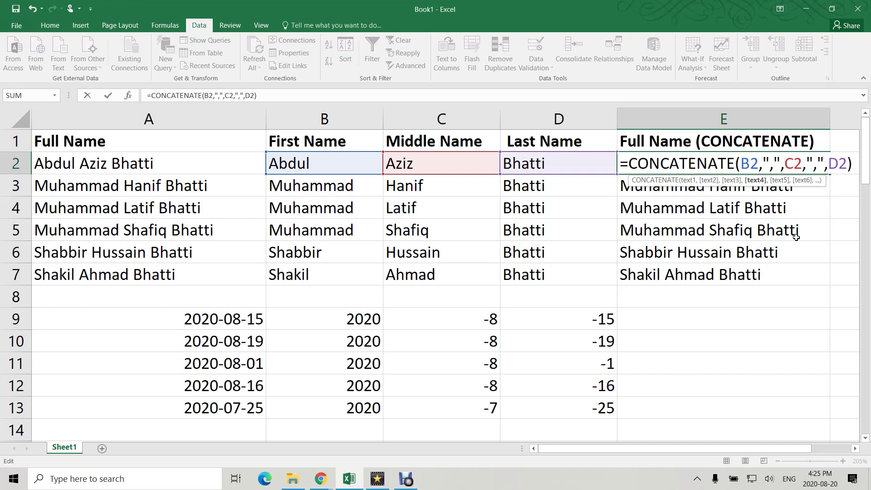
pyautogui.press('BackSpace')
pyautogui.write('-')
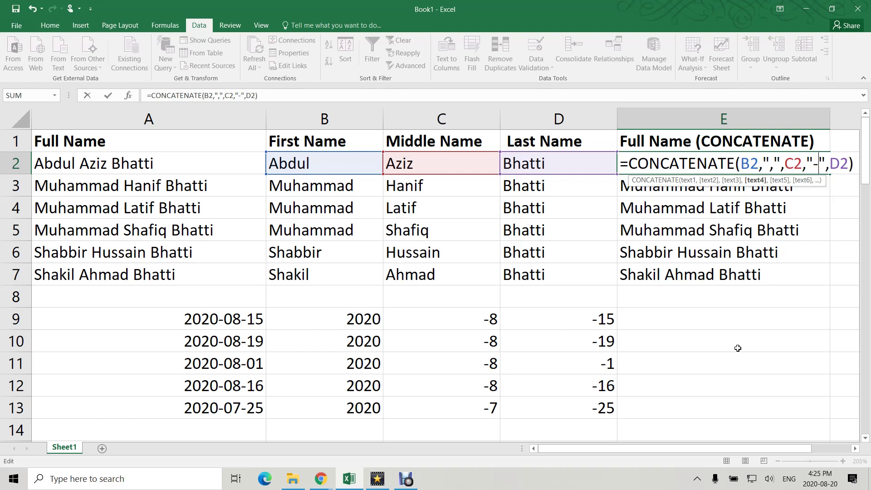
pyautogui.press('Left')
pyautogui.press('Left')
pyautogui.press('Left')
pyautogui.press('Left')
pyautogui.press('Left')
pyautogui.press('Right')
pyautogui.press('Right')
pyautogui.press('Right')
pyautogui.press('Right')
pyautogui.press('Right')
# Make both E2 separators semicolons, giving =CONCATENATE(B2,";",C2,";",D2).
pyautogui.hotkey('shift', 'Right')
pyautogui.write(';')
pyautogui.press('Left')
pyautogui.press('Left')
pyautogui.press('Left')
pyautogui.press('Left')
pyautogui.press('Left')
pyautogui.press('Left')
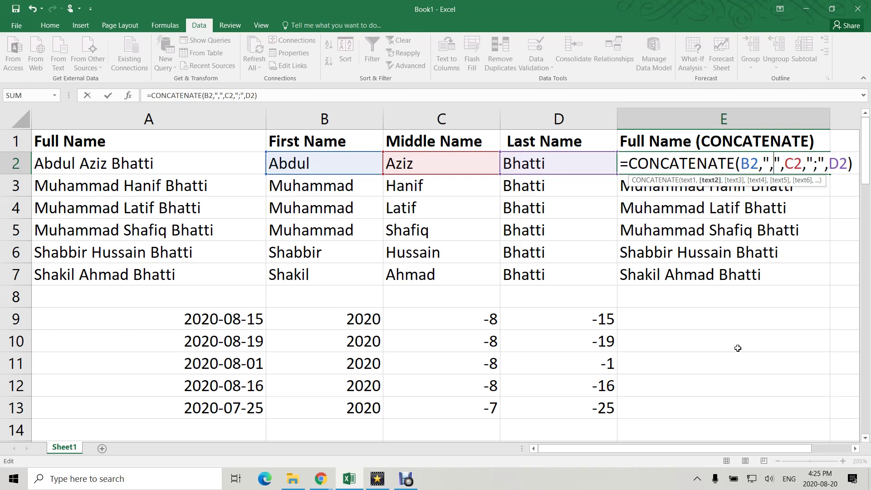
pyautogui.hotkey('shift', 'Right')
pyautogui.write(';')
pyautogui.press('Return')
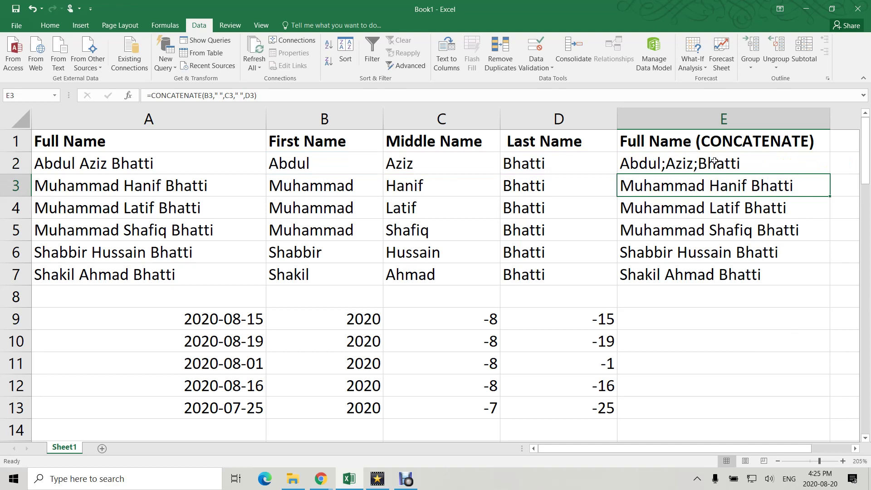
# Fill the semicolon formula from E2 down to E7.
pyautogui.click(762, 166)
pyautogui.moveTo(828, 174); pyautogui.dragTo(820, 284)
pyautogui.moveTo(758, 450); pyautogui.dragTo(822, 460)
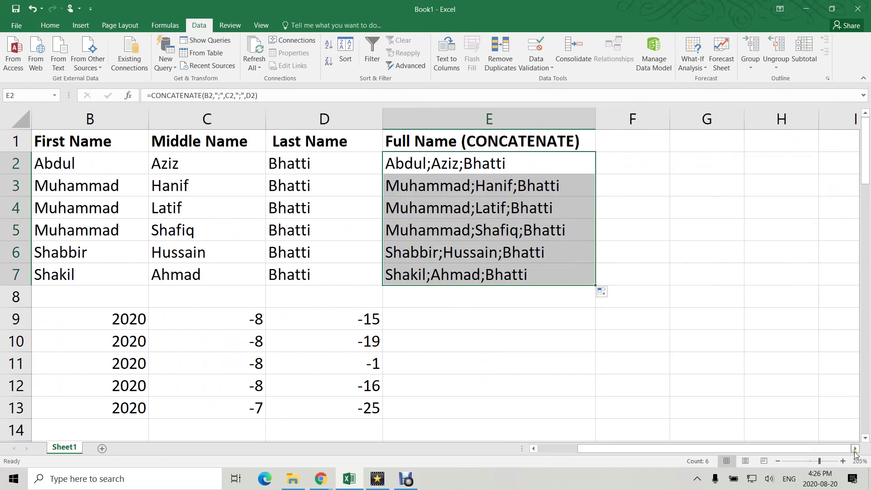
# Copy E2:E7 and paste it back as plain values.
pyautogui.hotkey('ctrl', 'c')
pyautogui.hotkey('ctrl', 'v')
pyautogui.press('ctrl')
pyautogui.press('v')
# Split the names on Semicolon into $G$2 onward, then autofit column G.
pyautogui.click(446, 54)
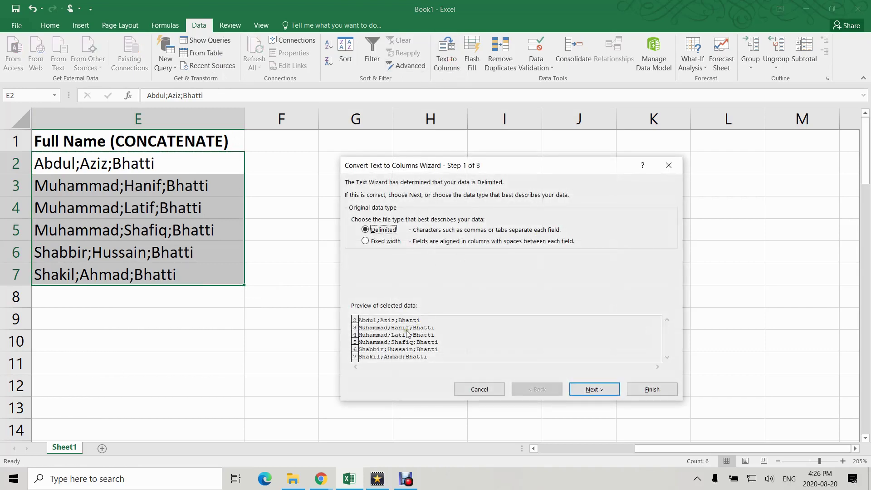
pyautogui.click(608, 389)
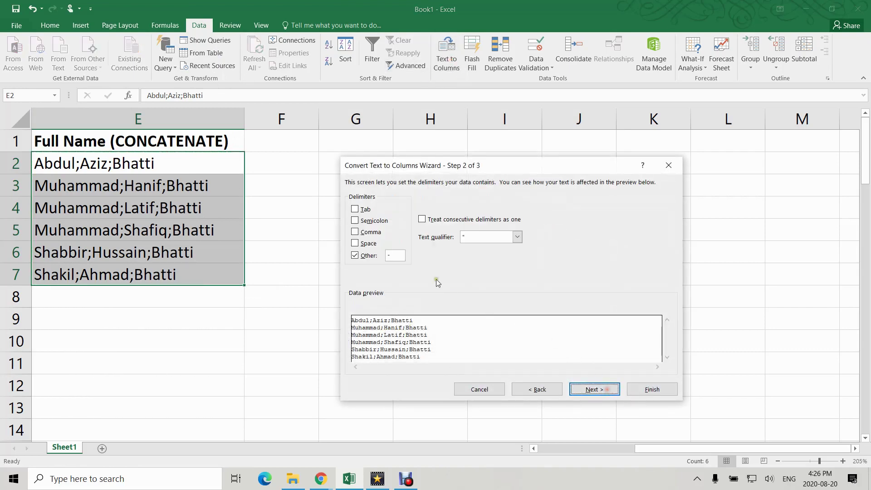
pyautogui.click(367, 256)
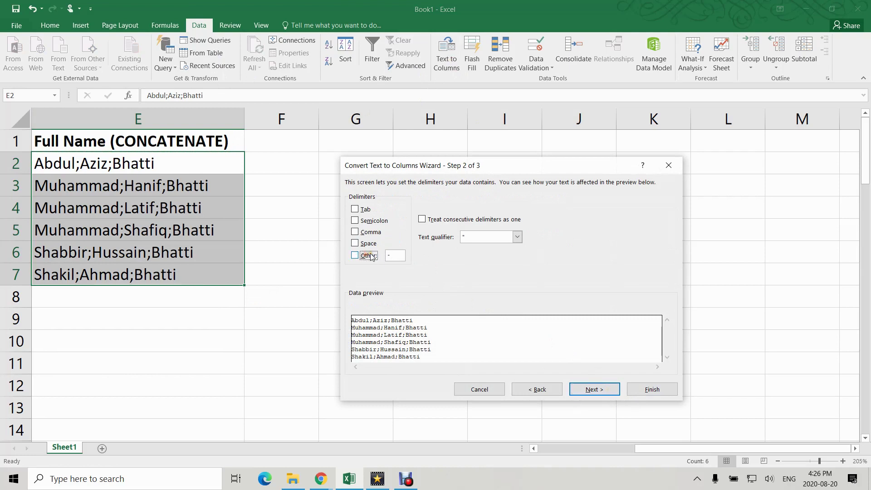
pyautogui.click(372, 221)
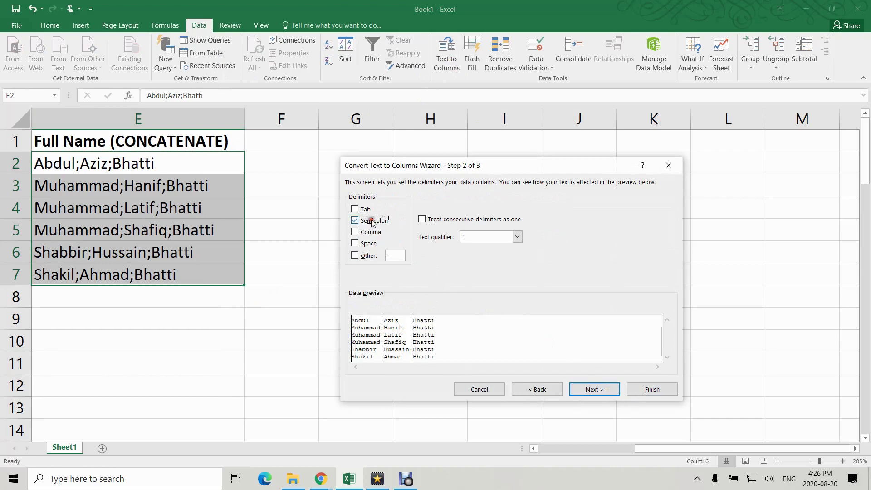
pyautogui.click(602, 390)
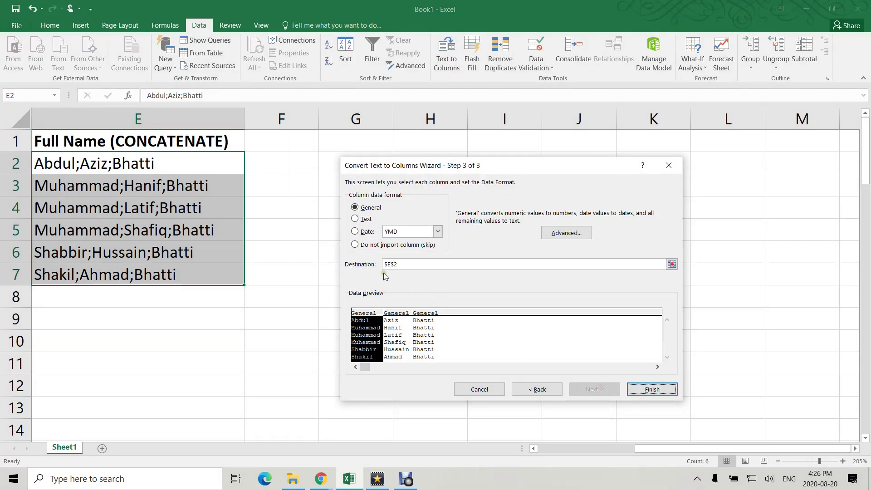
pyautogui.click(671, 264)
pyautogui.click(325, 163)
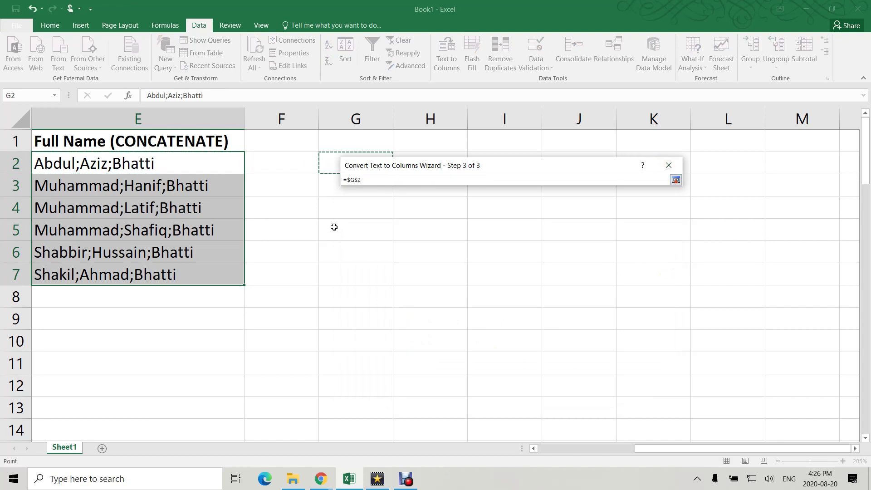
pyautogui.click(676, 181)
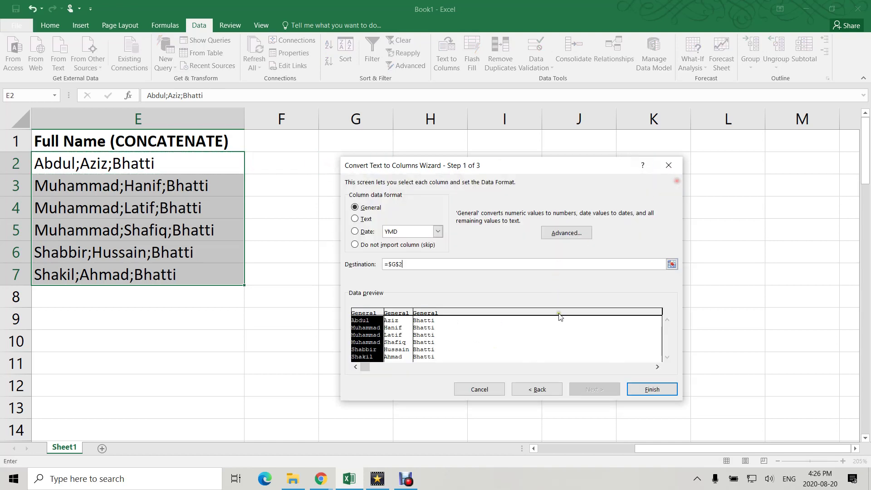
pyautogui.click(655, 388)
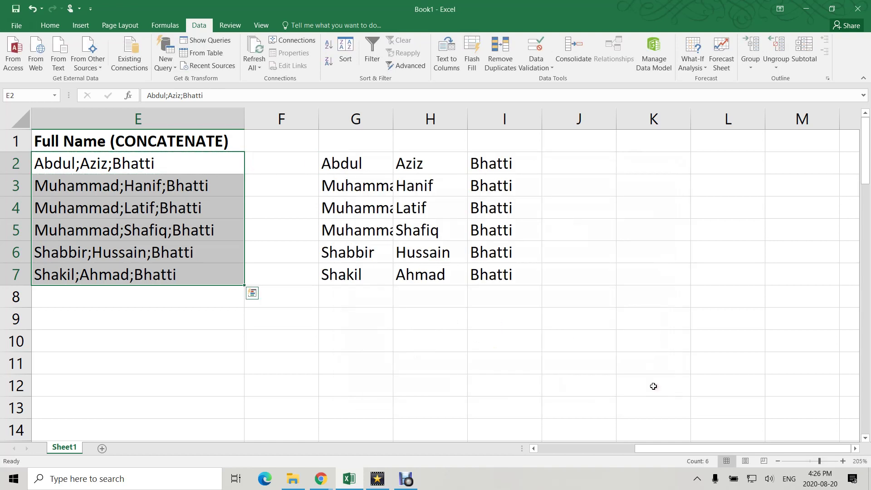
pyautogui.doubleClick(393, 119)
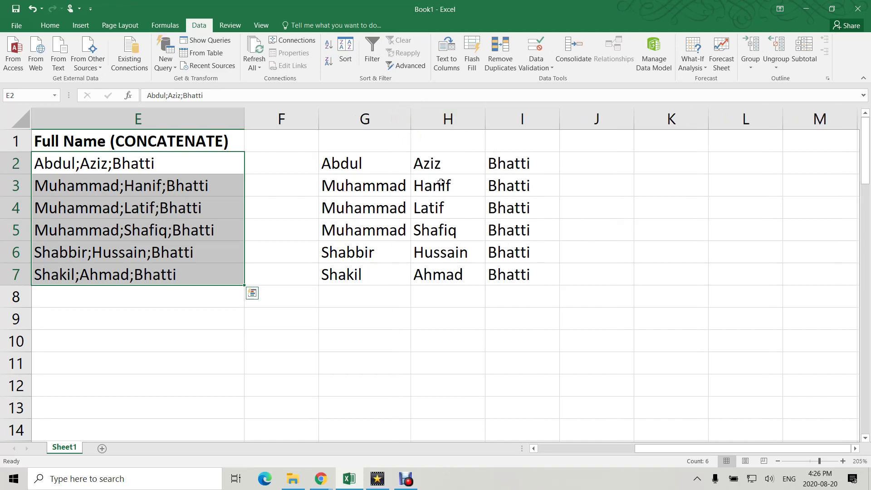
pyautogui.click(84, 166)
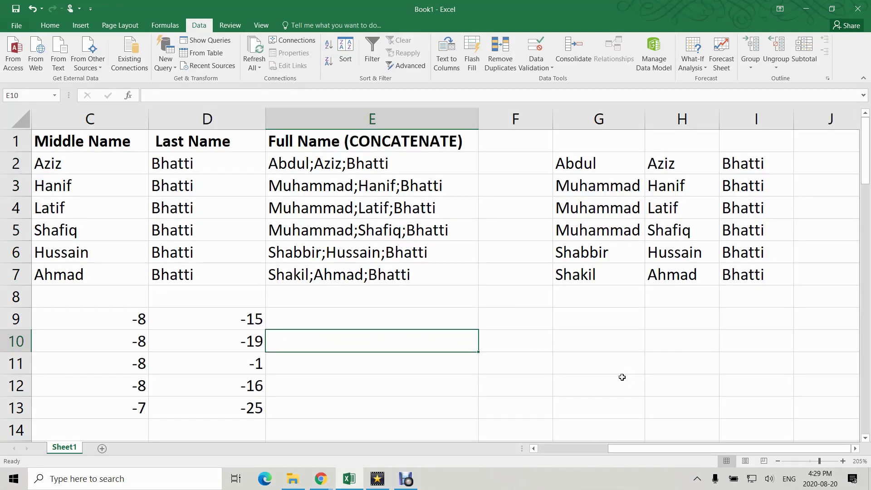
# In E10 enter =CONCATENATE("Pakistan is came into being on ",DATE(1947,8,14)).
pyautogui.write('=')
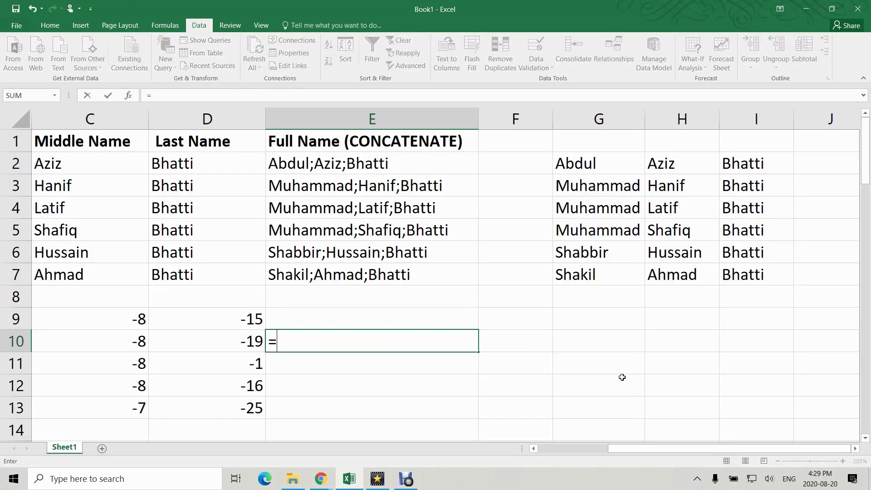
pyautogui.write('con')
pyautogui.press('Tab')
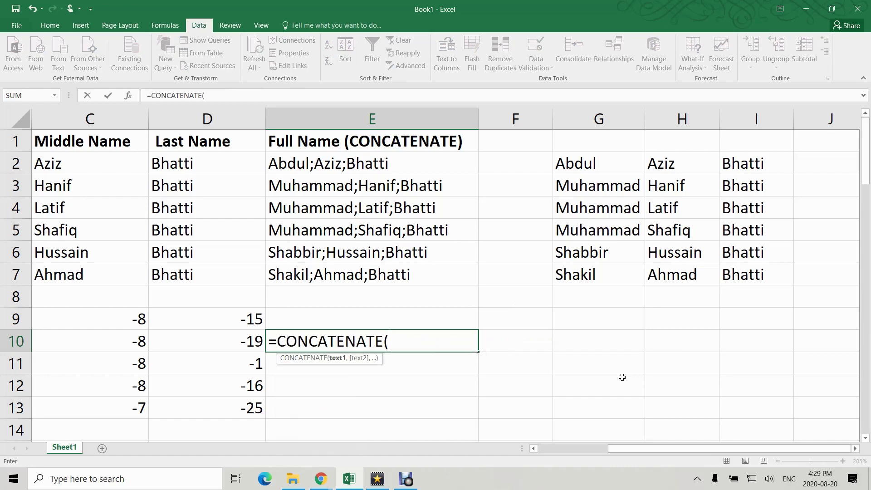
pyautogui.write('"Pakis')
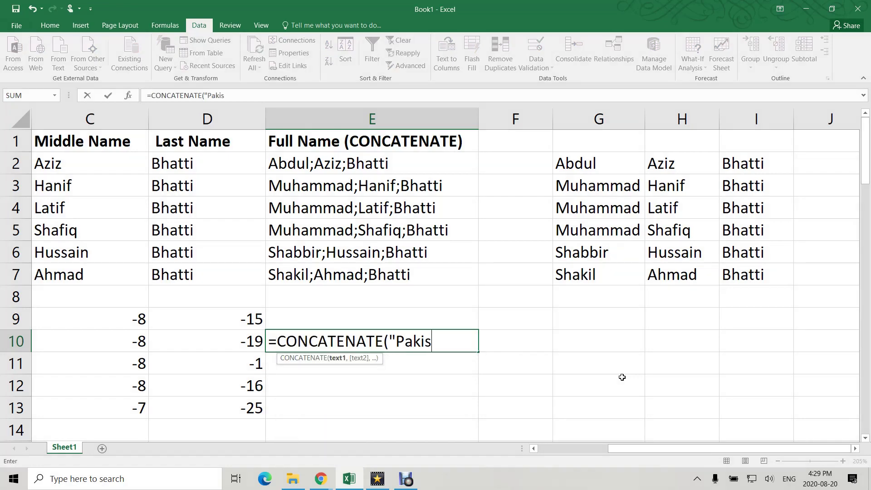
pyautogui.write('tan is came ino')
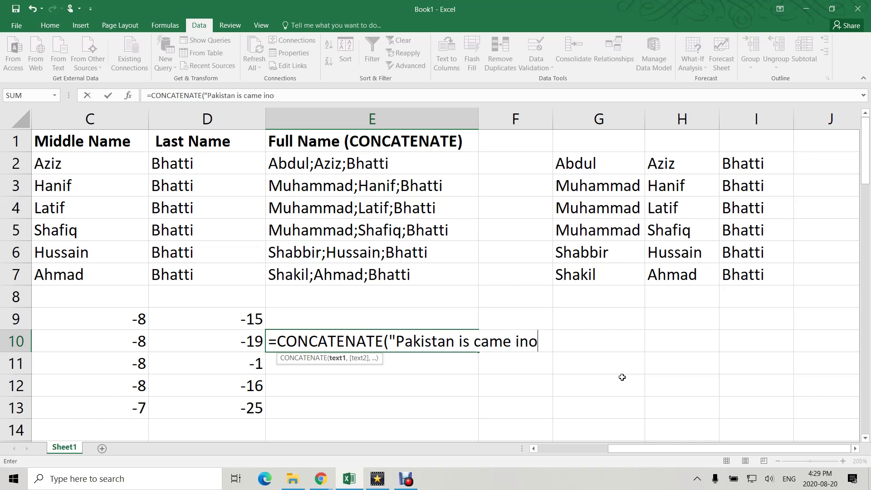
pyautogui.press('BackSpace')
pyautogui.write('to being on ",')
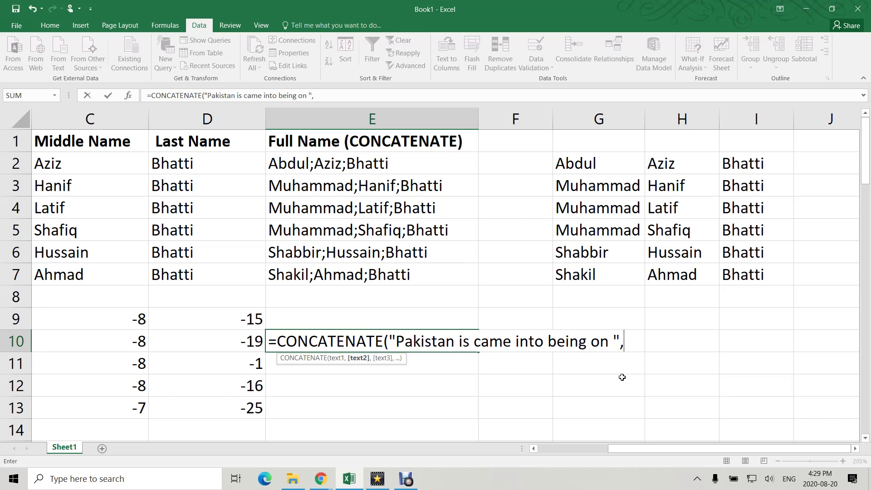
pyautogui.write('Date')
pyautogui.press('BackSpace')
pyautogui.press('BackSpace')
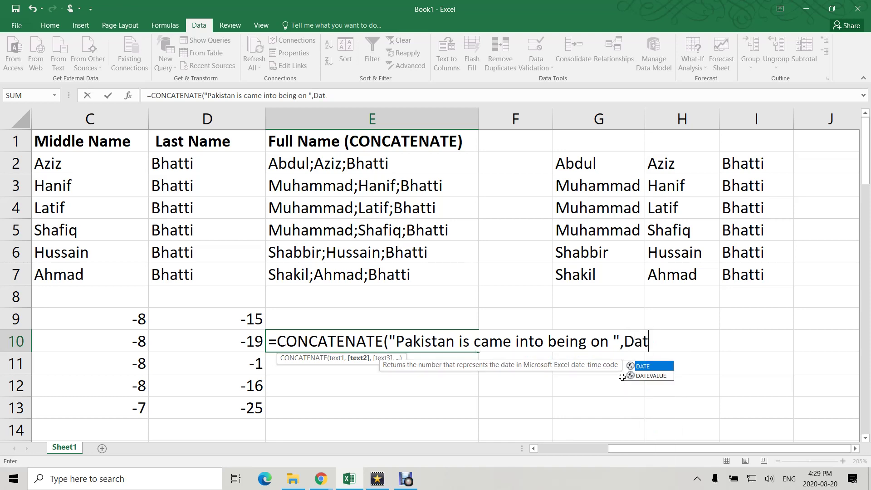
pyautogui.write('te(1947')
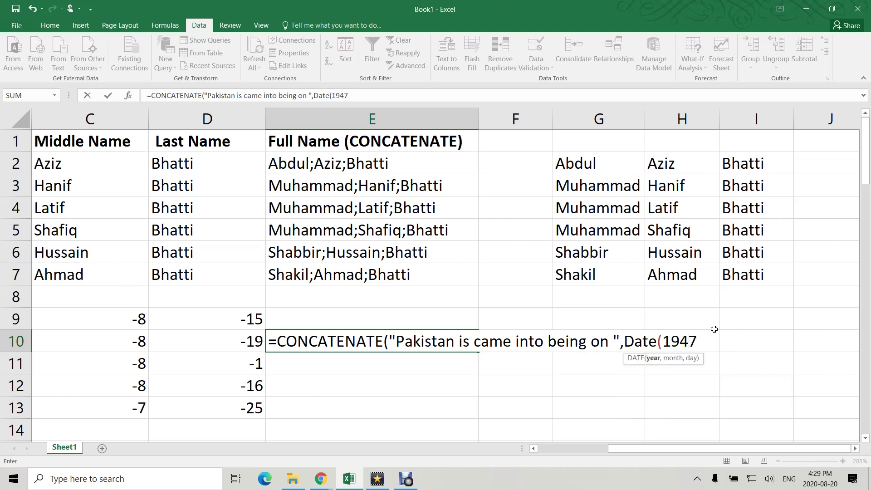
pyautogui.write(',8,14')
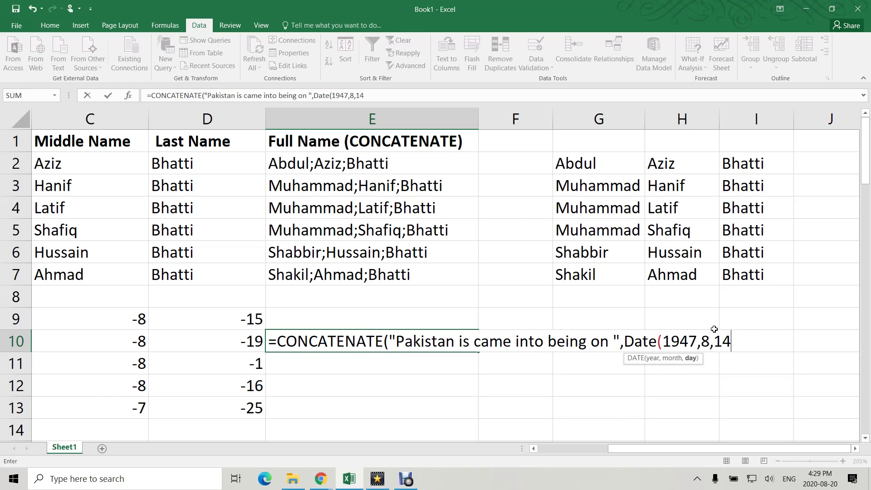
pyautogui.write(')')
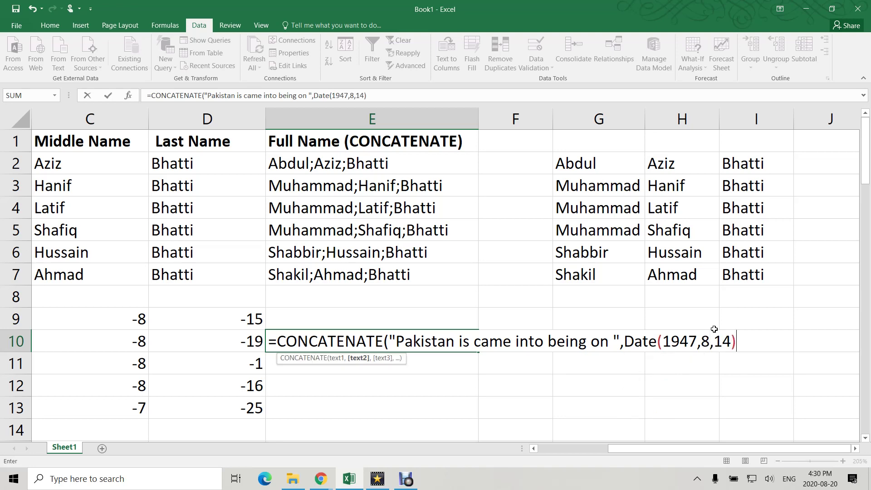
pyautogui.write(')')
pyautogui.press('Return')
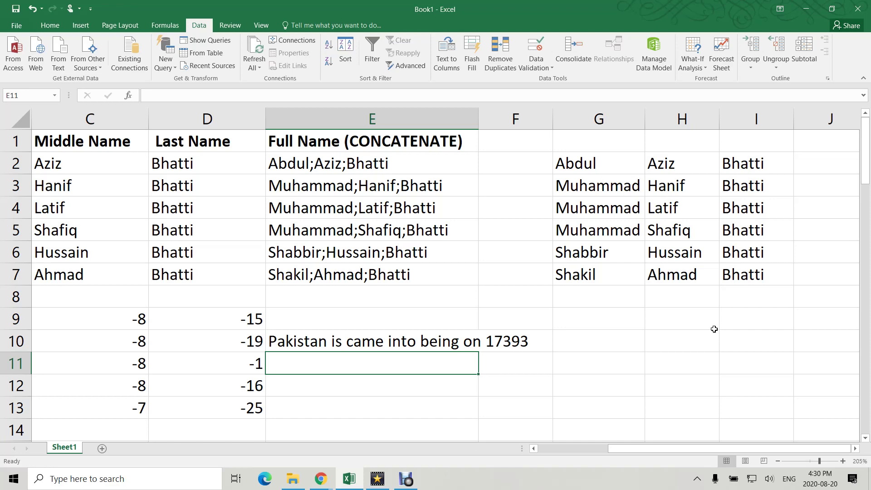
# Edit the E10 formula to wrap DATE(1947,8,14) in the TEXT function.
pyautogui.click(365, 344)
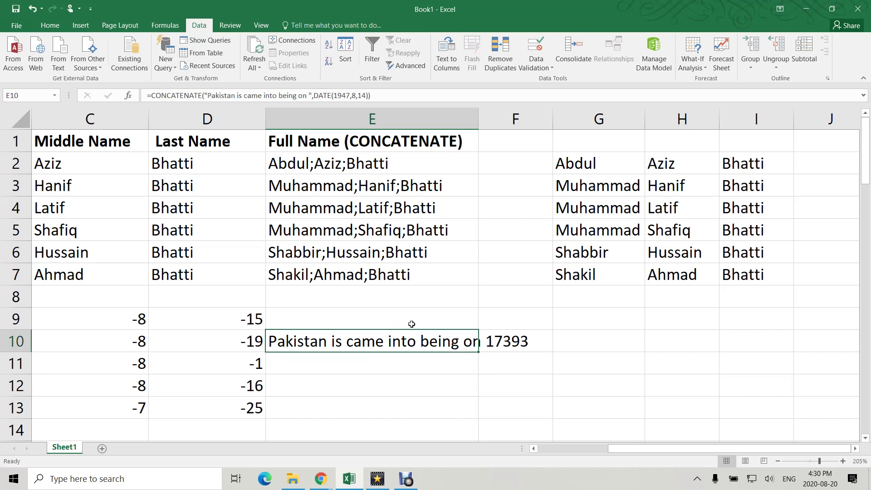
pyautogui.click(315, 96)
pyautogui.doubleClick(445, 343)
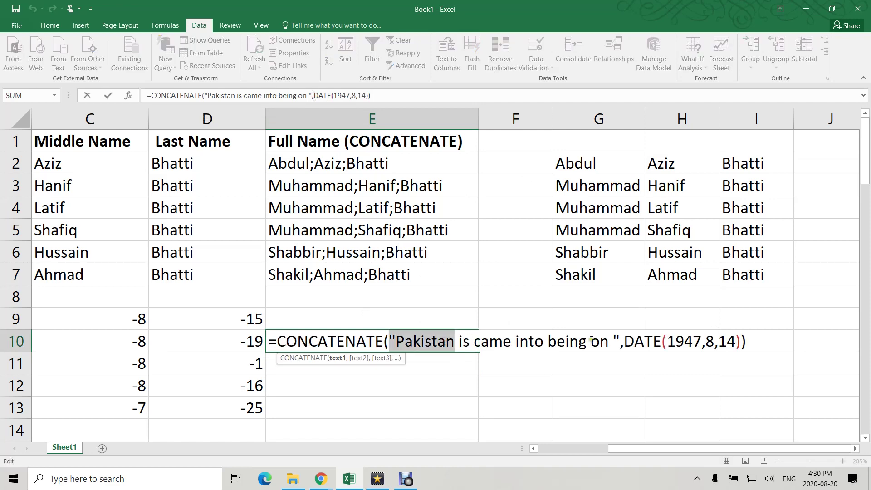
pyautogui.click(625, 344)
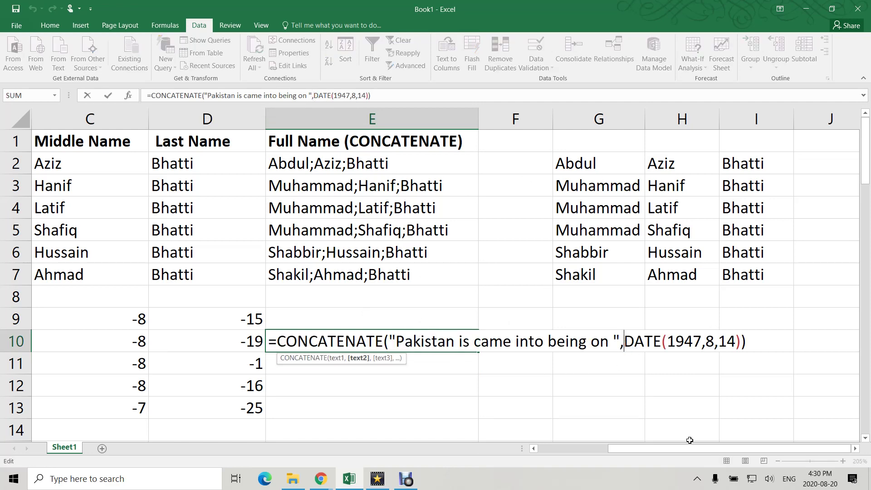
pyautogui.write('tt')
pyautogui.press('BackSpace')
pyautogui.write('e')
pyautogui.press('Tab')
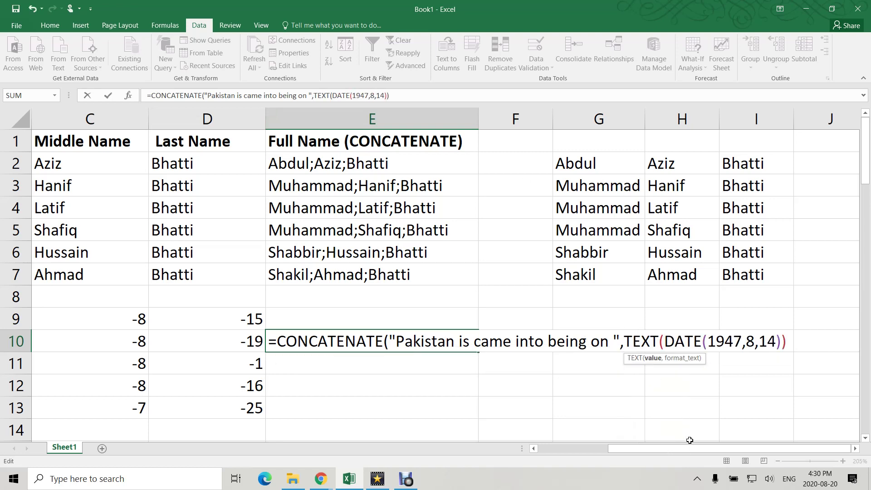
# Give TEXT the format "dd mmmm yyyy" so E10 shows 14 August 1947.
pyautogui.press('Right')
pyautogui.press('Right')
pyautogui.press('Right')
pyautogui.press('Right')
pyautogui.press('Right')
pyautogui.press('Right')
pyautogui.press('Right')
pyautogui.press('Right')
pyautogui.press('Right')
pyautogui.press('Right')
pyautogui.press('Right')
pyautogui.press('Right')
pyautogui.press('Right')
pyautogui.press('Right')
pyautogui.press('Right')
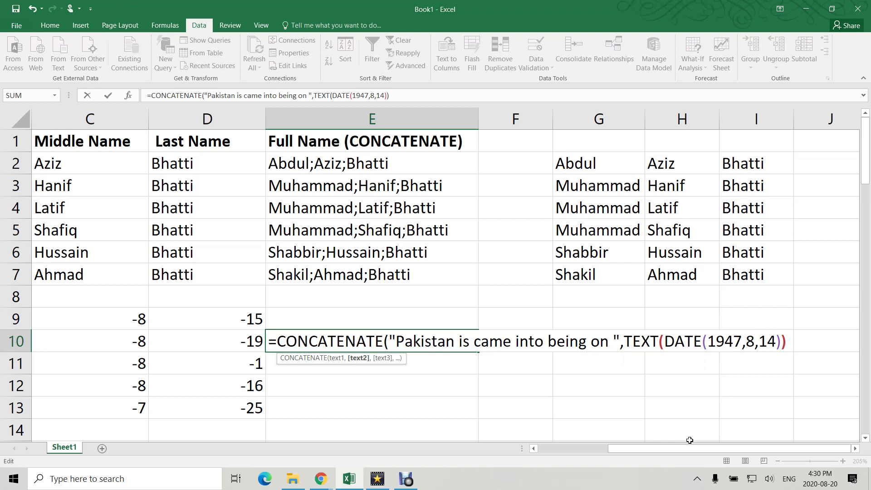
pyautogui.press('Left')
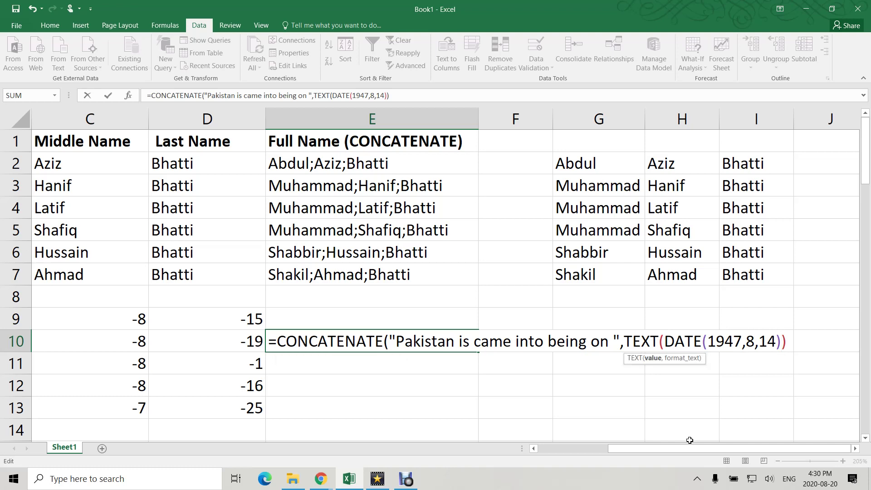
pyautogui.write(',"dd')
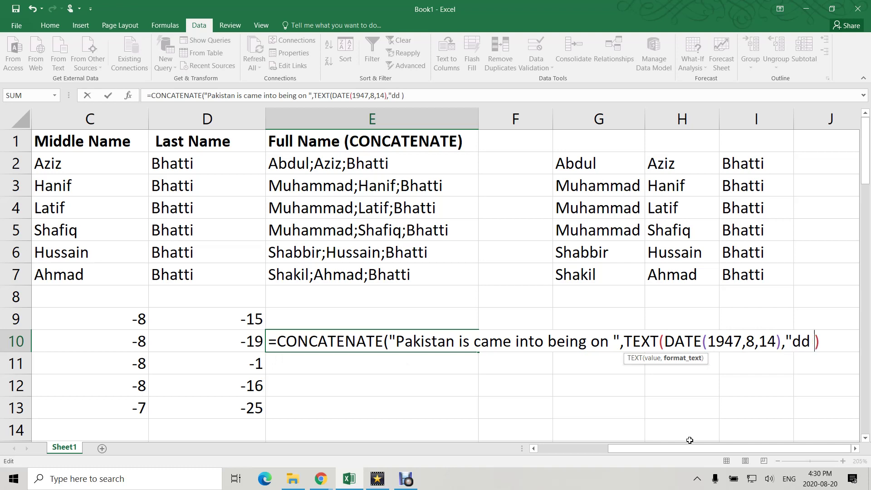
pyautogui.write(' a')
pyautogui.press('BackSpace')
pyautogui.write('mmmm')
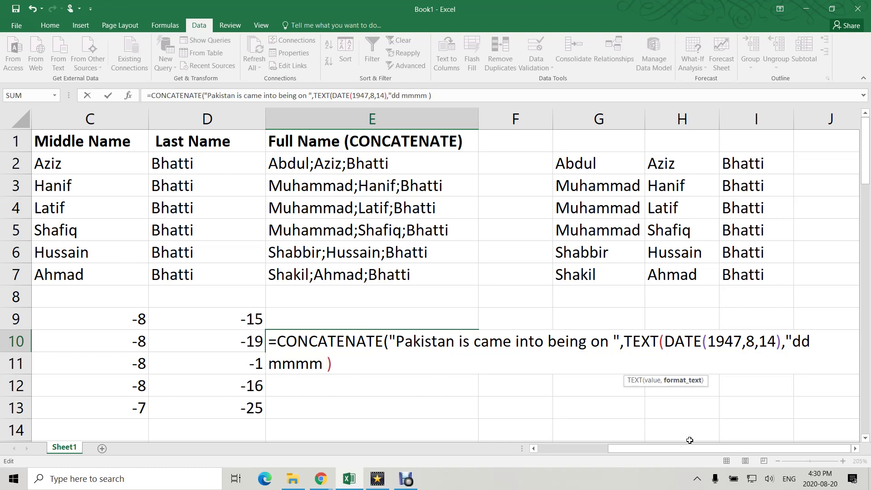
pyautogui.write(' yyyy")')
pyautogui.press('Return')
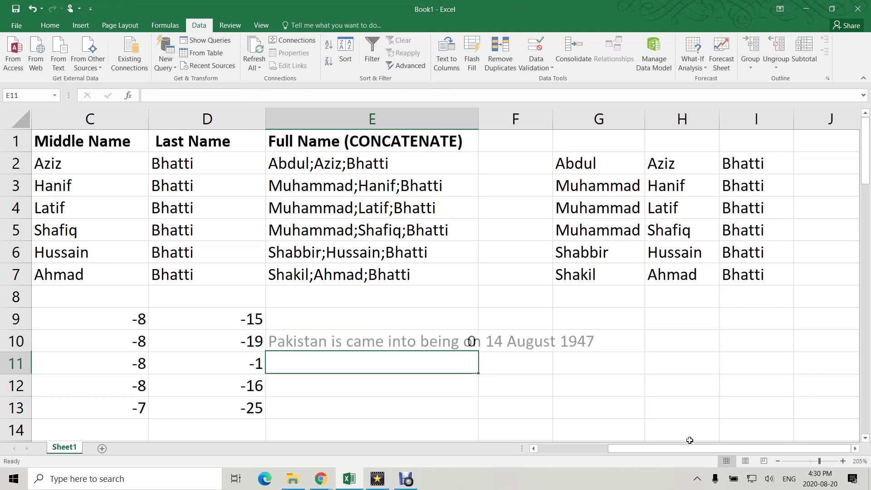
pyautogui.press('Up')
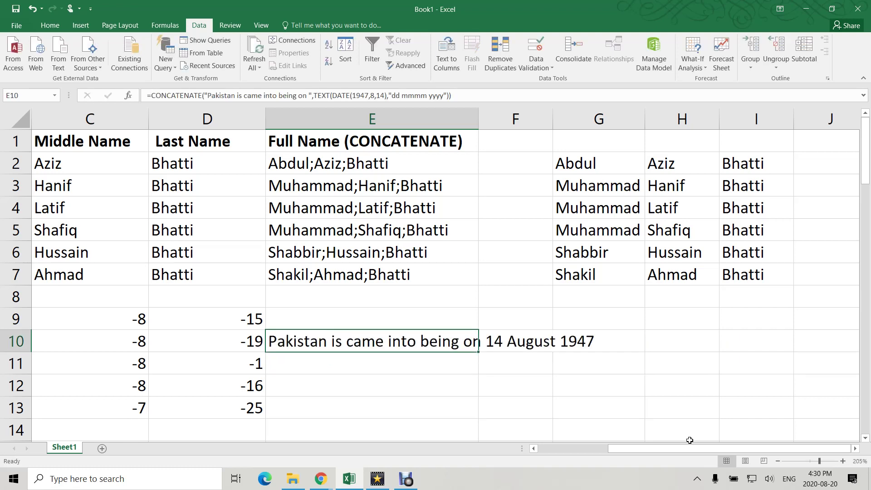
# Select E11, scroll back to column A, and switch to the Chrome split-and-concatenate presentation.
pyautogui.click(451, 372)
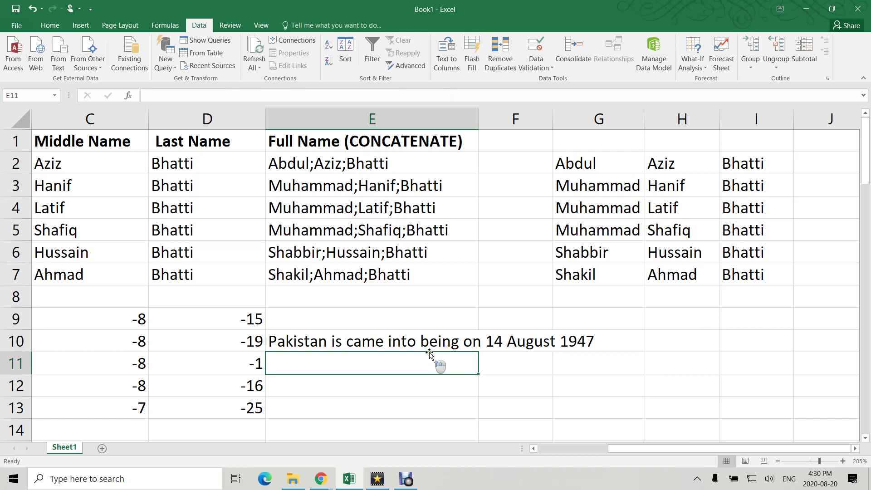
pyautogui.moveTo(624, 448); pyautogui.dragTo(539, 451)
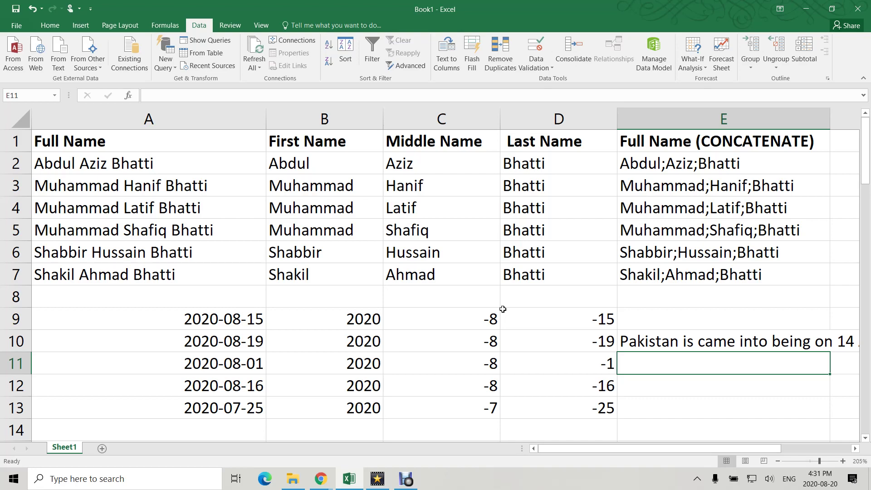
pyautogui.hotkey('alt', 'Tab')
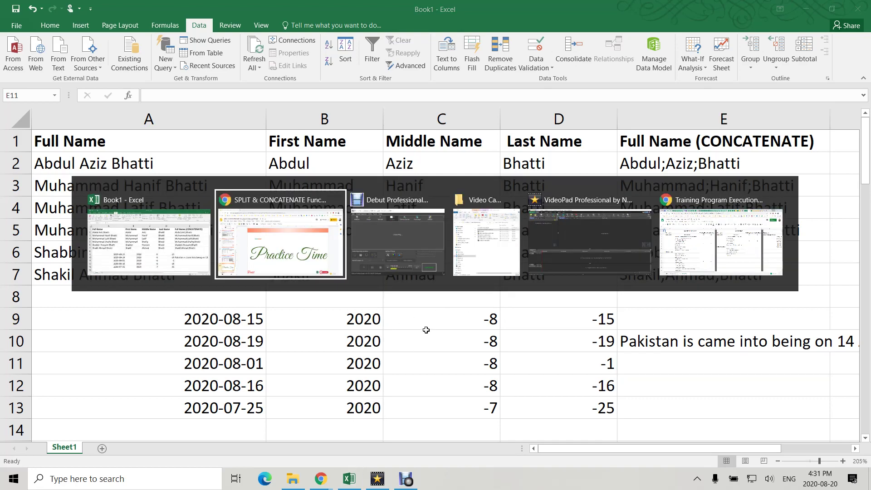